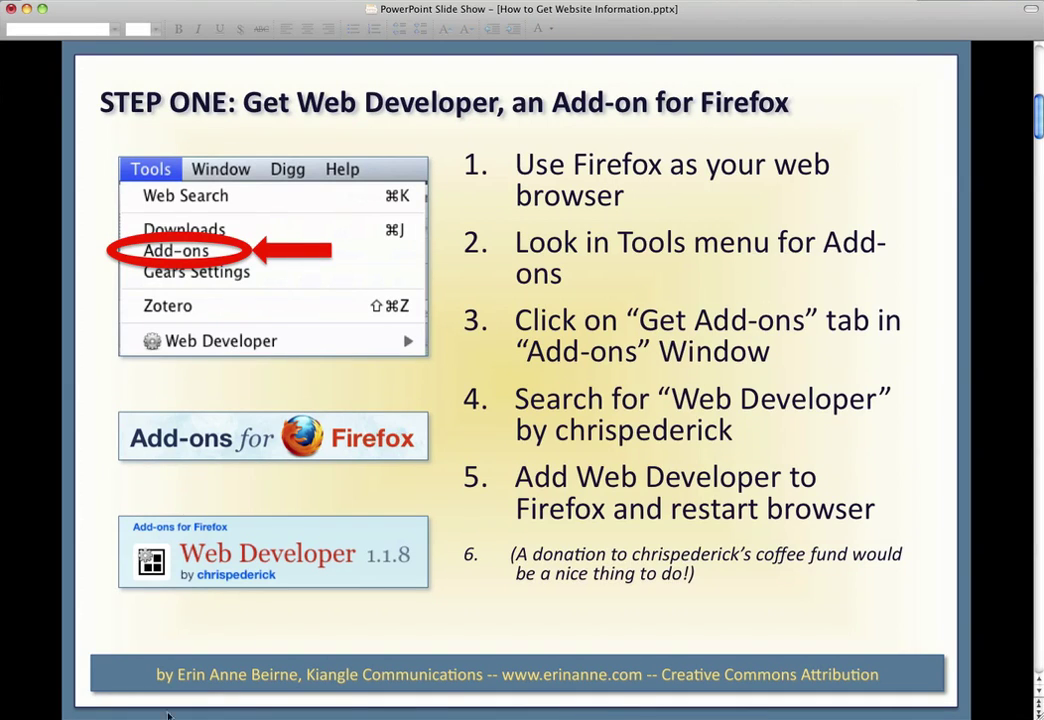
Switch to Firefox, open its add-ons manager and search all add-ons for "web developer"
left_click(82, 712)
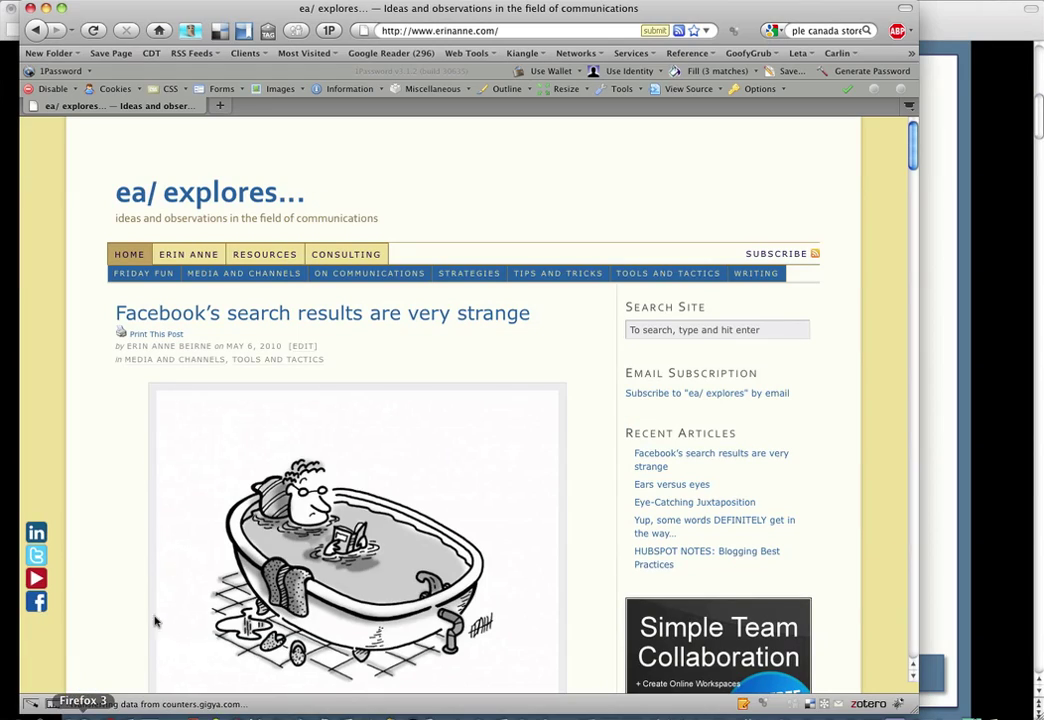
left_click(350, 0)
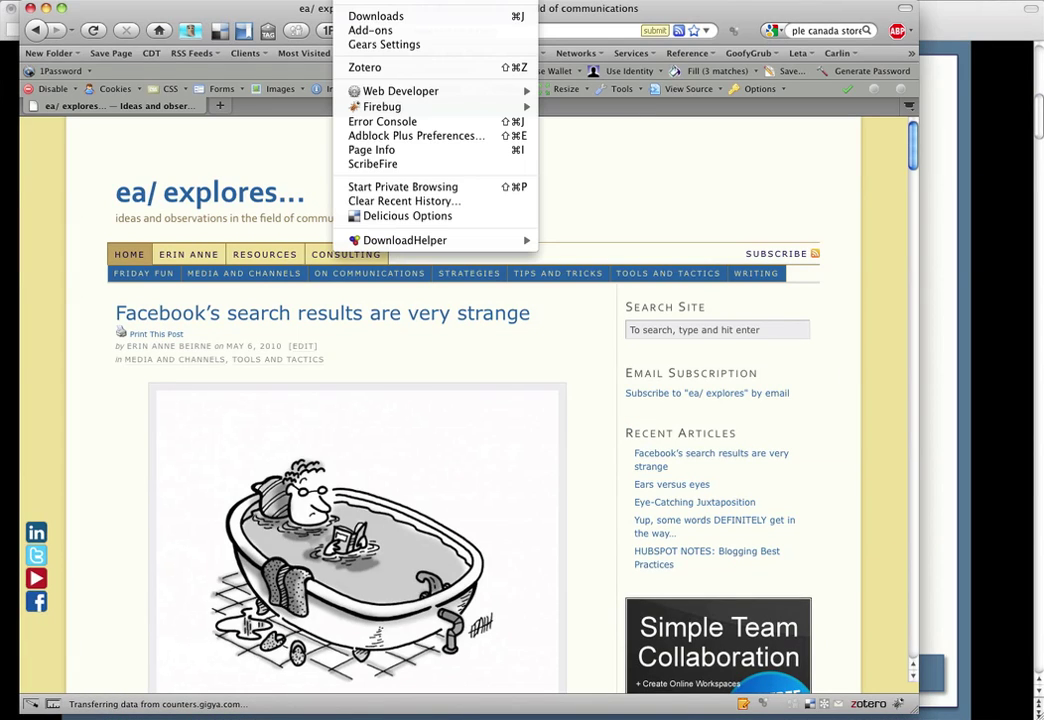
left_click(365, 30)
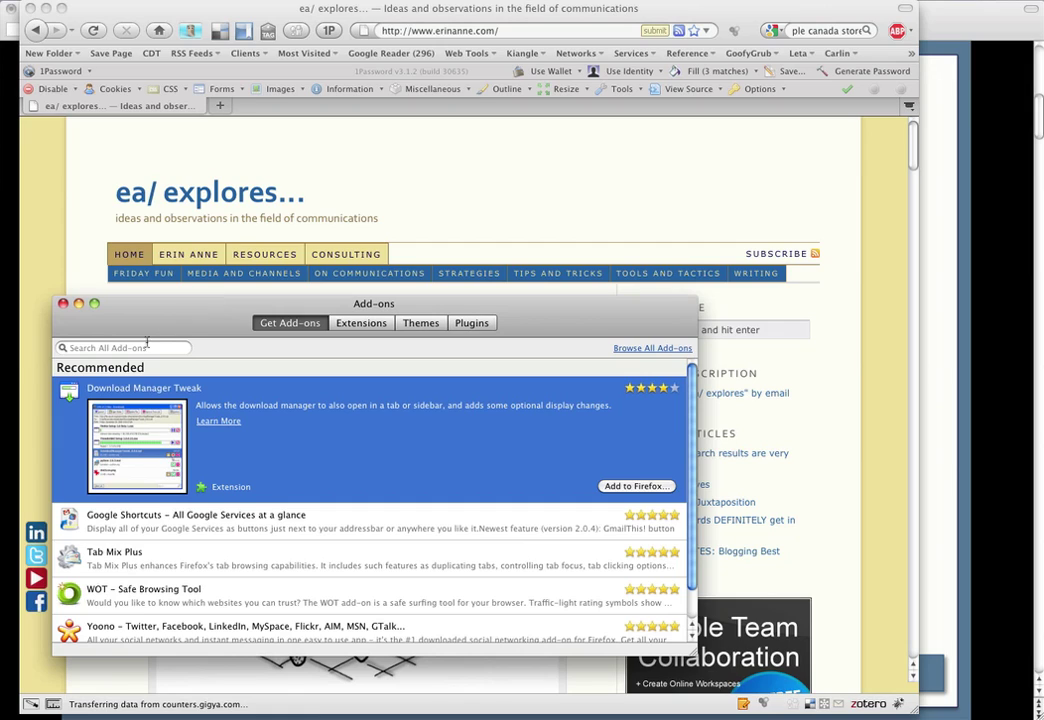
left_click(144, 347)
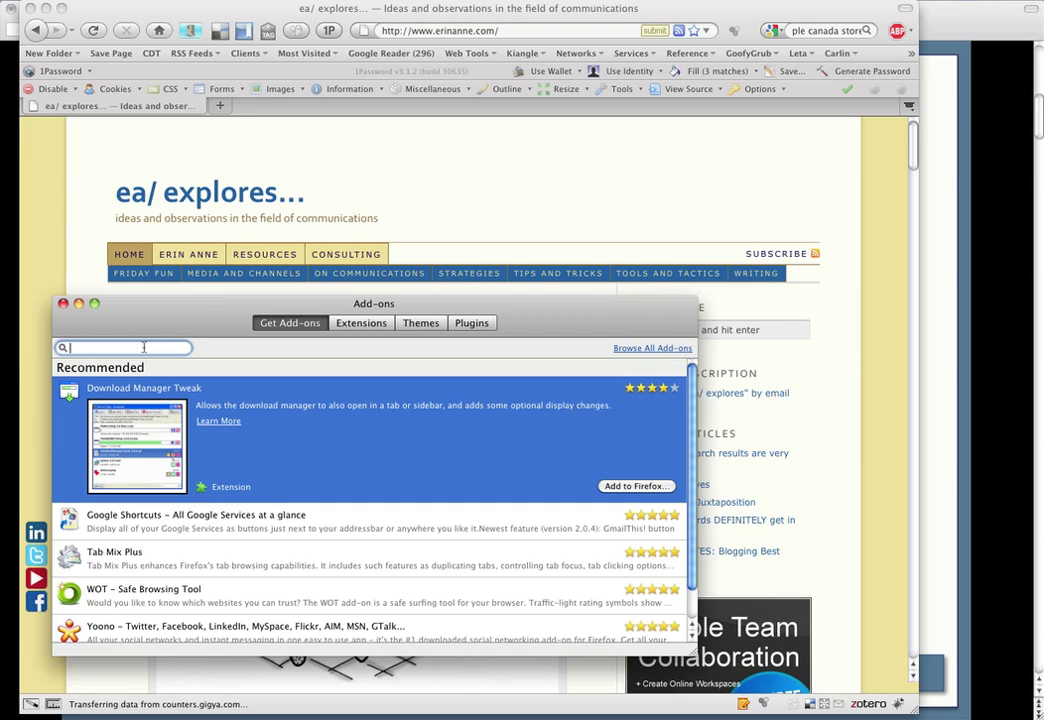
type("web developer")
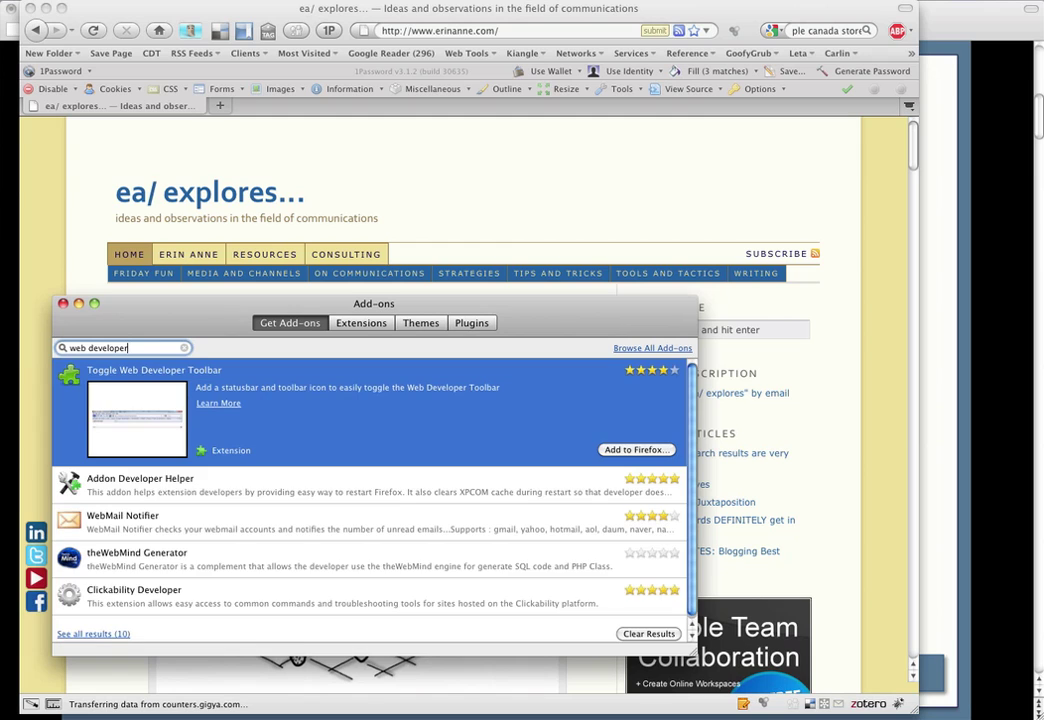
Move and enlarge the Add-ons window, and open the full list of web developer search results
left_click_drag(267, 304, 262, 134)
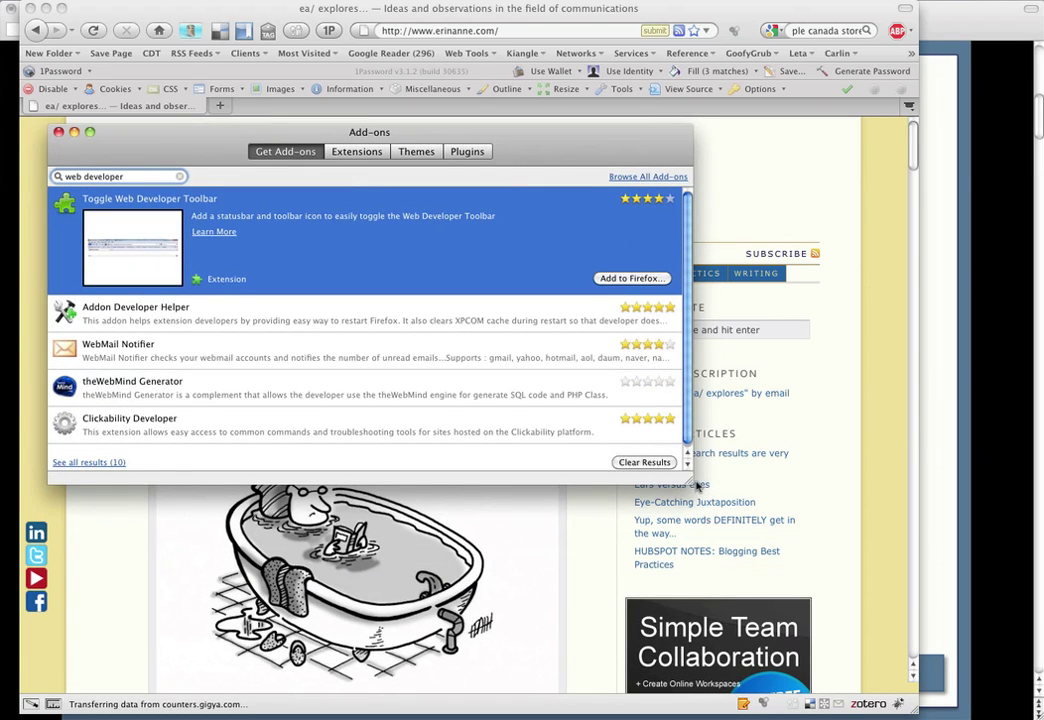
left_click_drag(692, 484, 691, 548)
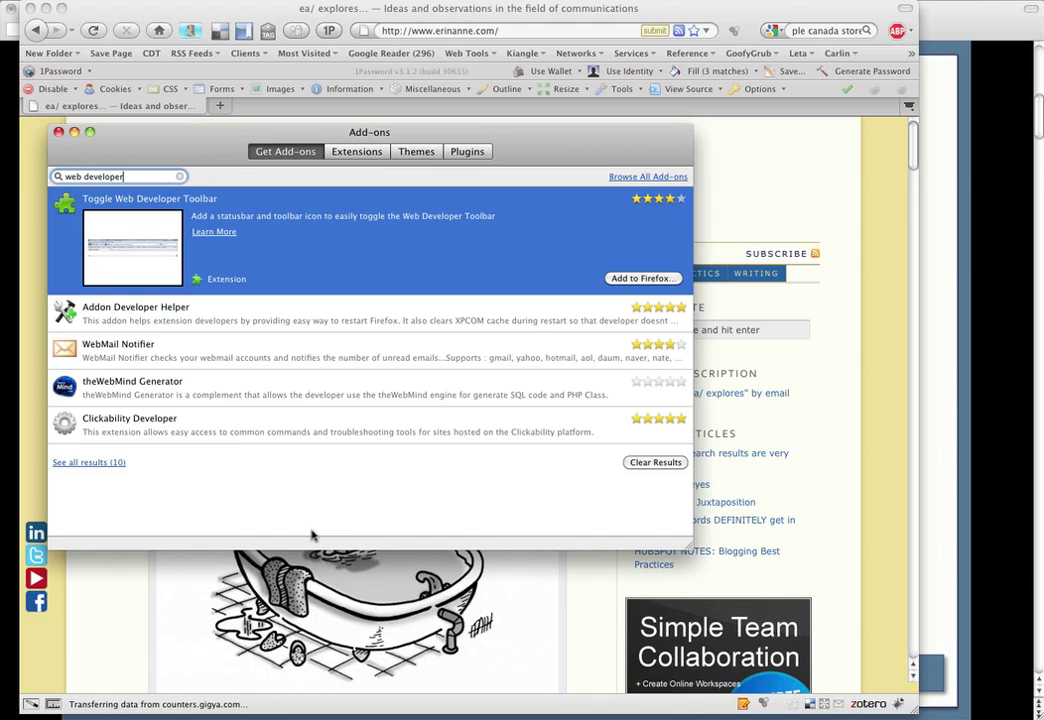
left_click(82, 464)
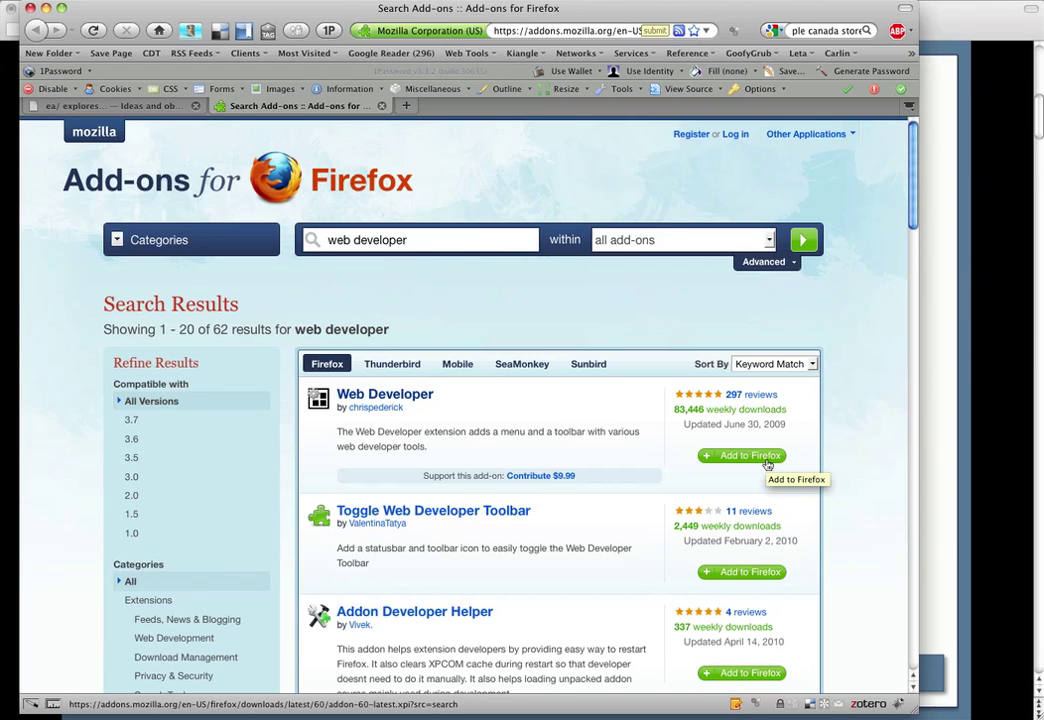
Return to the PowerPoint slide show and advance to the STEP TWO slide about getting website colour info
left_click(940, 357)
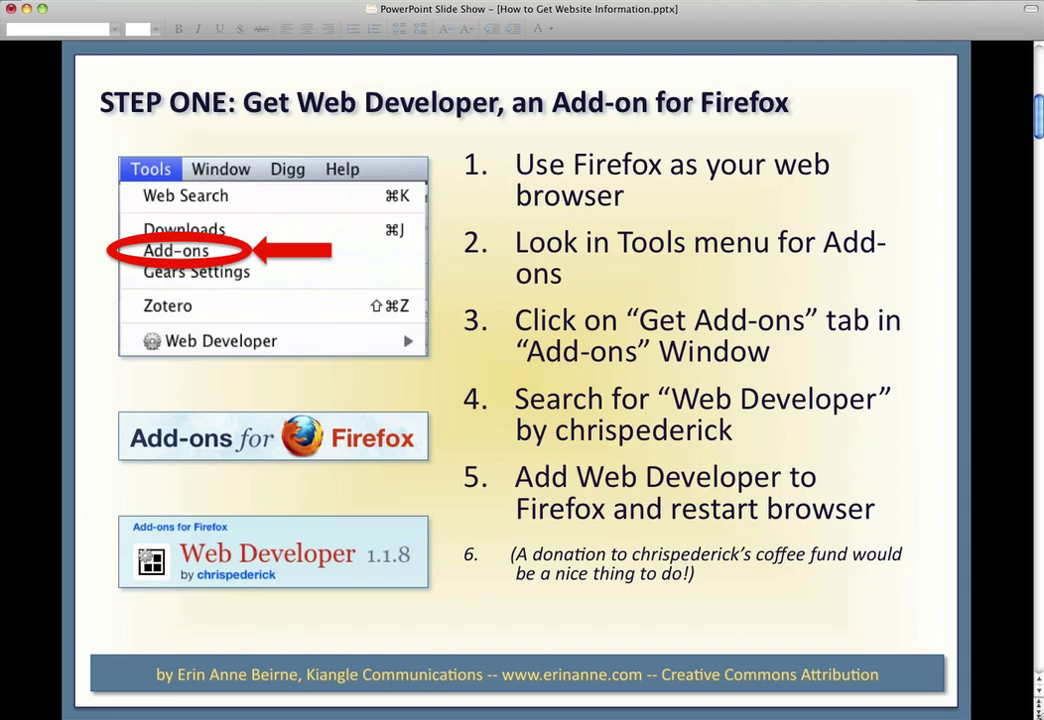
left_click(1038, 698)
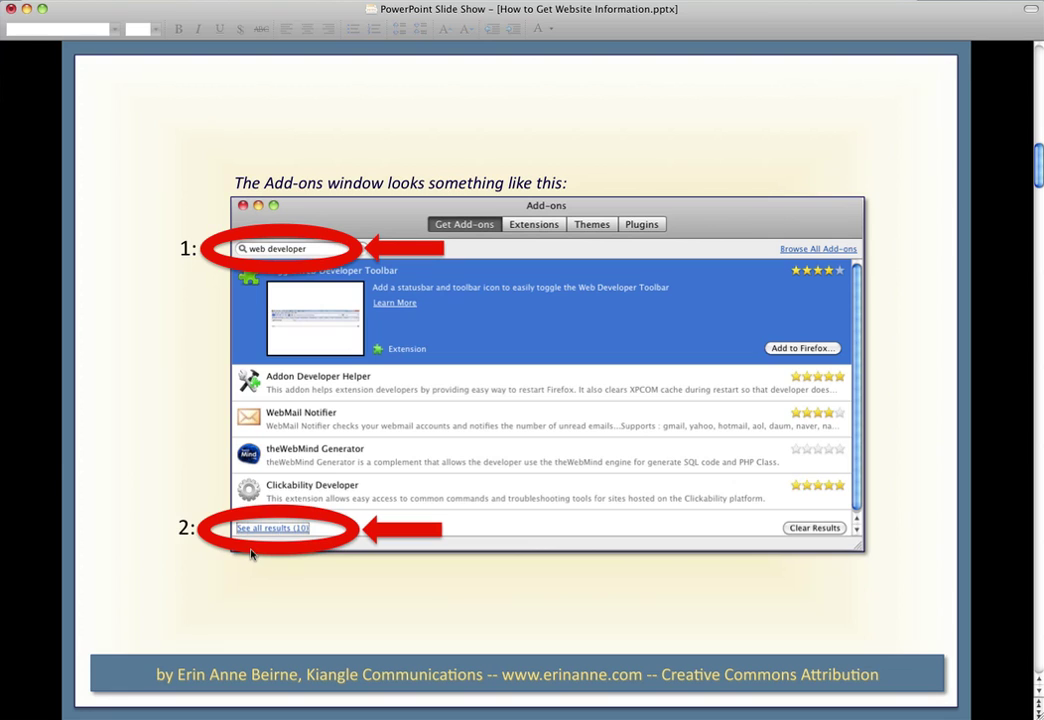
left_click(1038, 690)
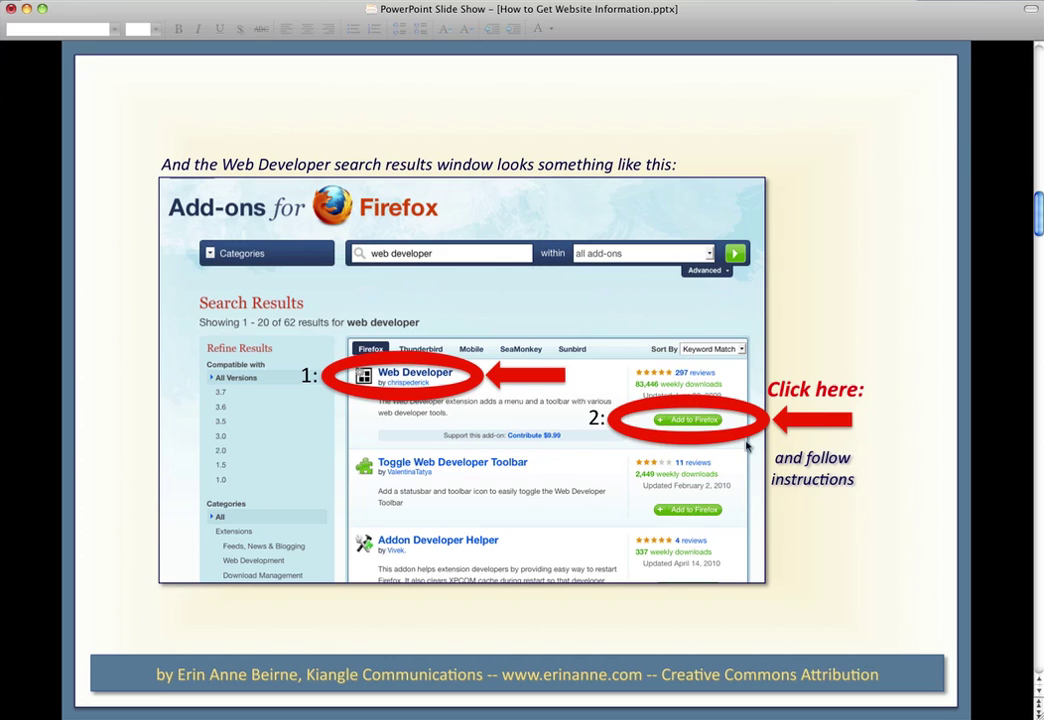
left_click(1038, 697)
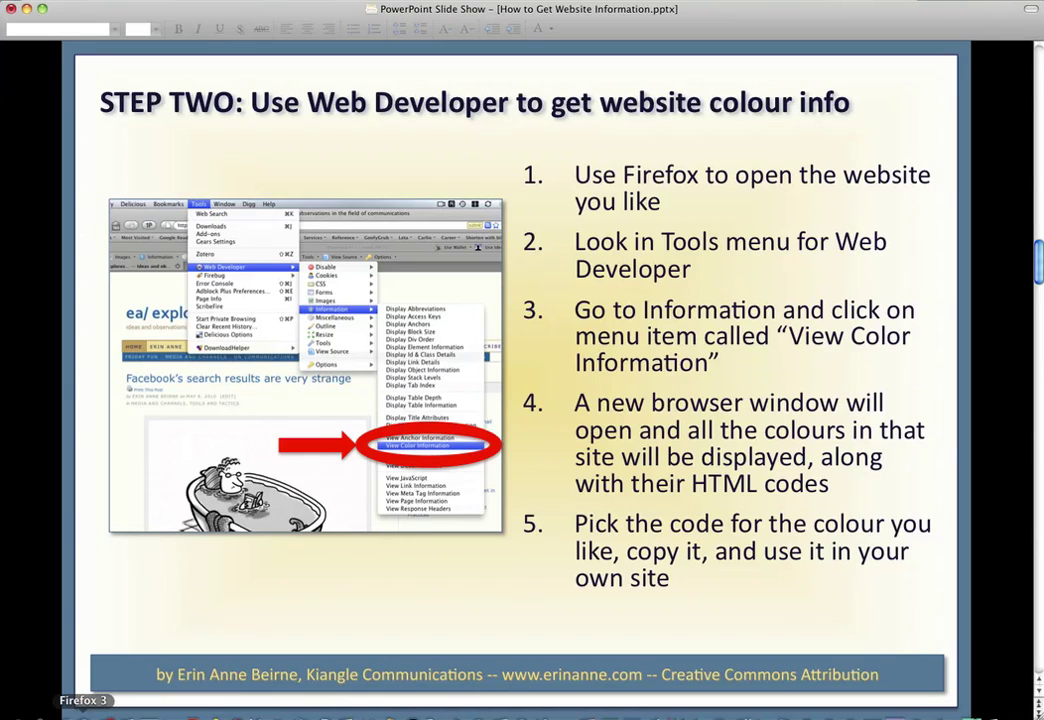
Switch to Firefox, view Web Developer's color information for the ea/ explores home page, and select the colour code #461b7e
left_click(83, 712)
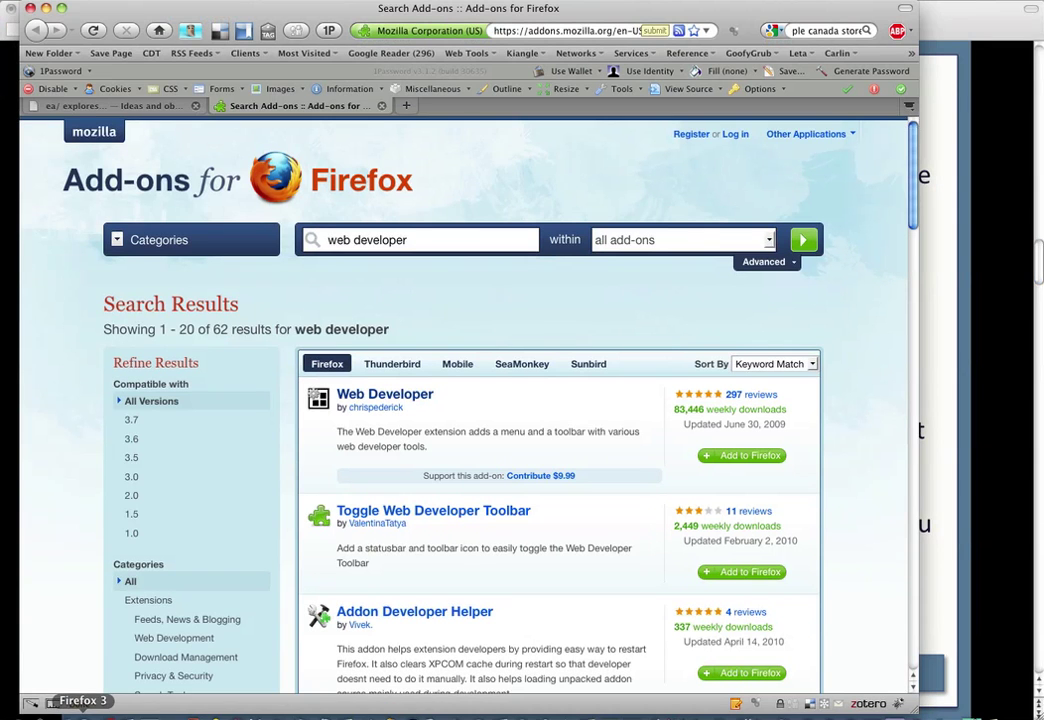
left_click(136, 110)
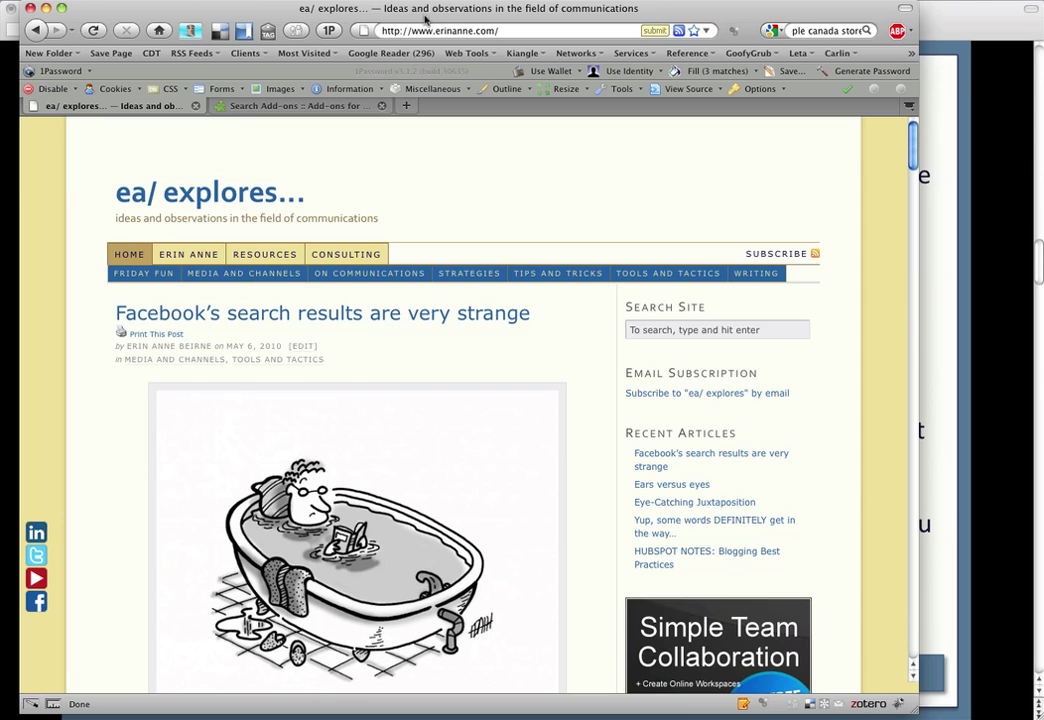
left_click(350, 0)
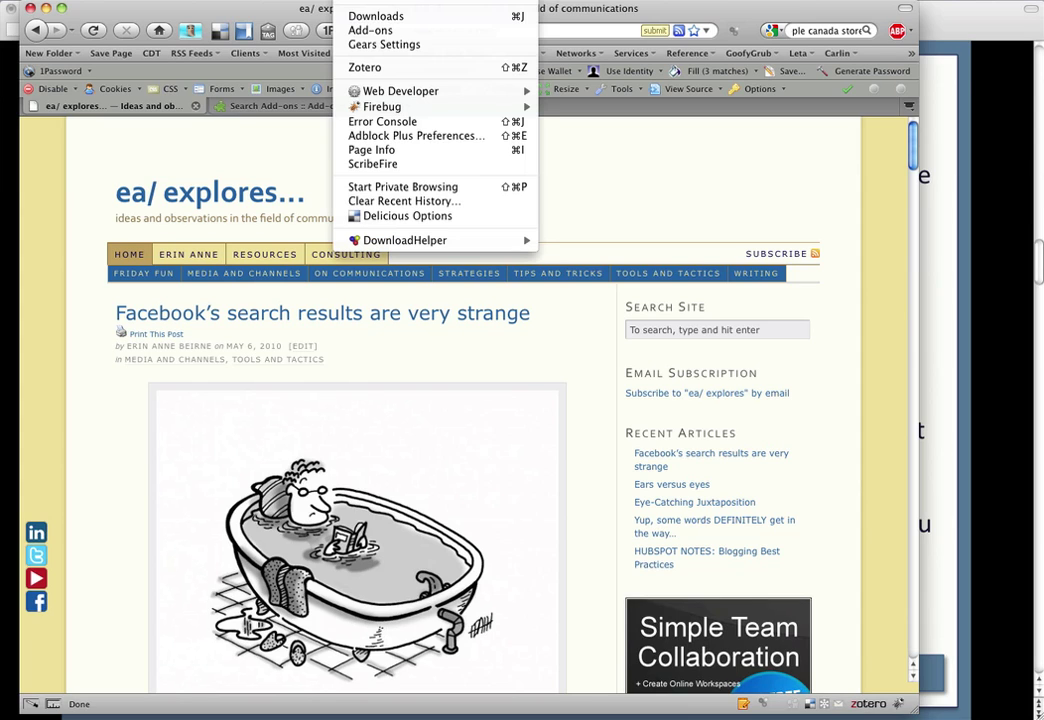
mouse_move(373, 93)
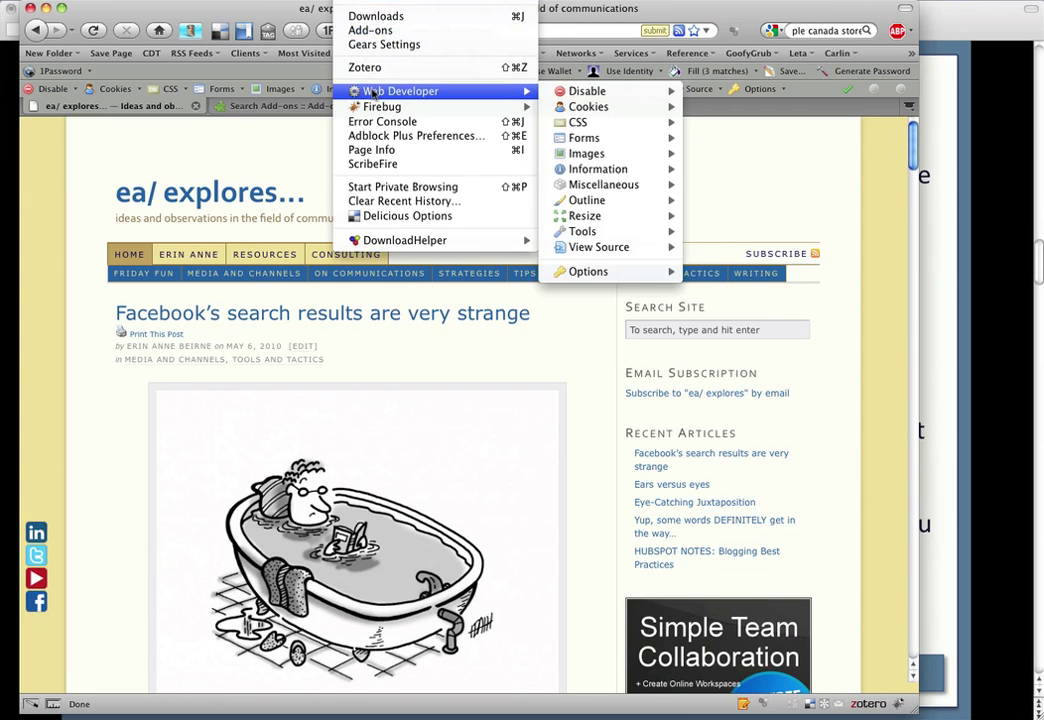
mouse_move(607, 176)
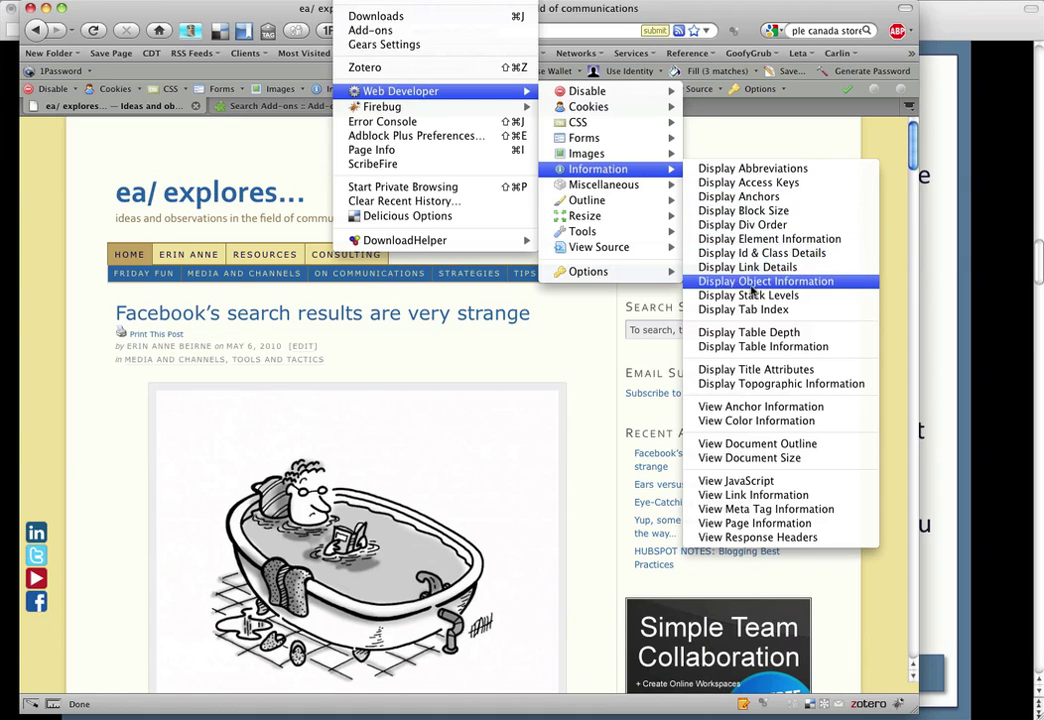
left_click(773, 423)
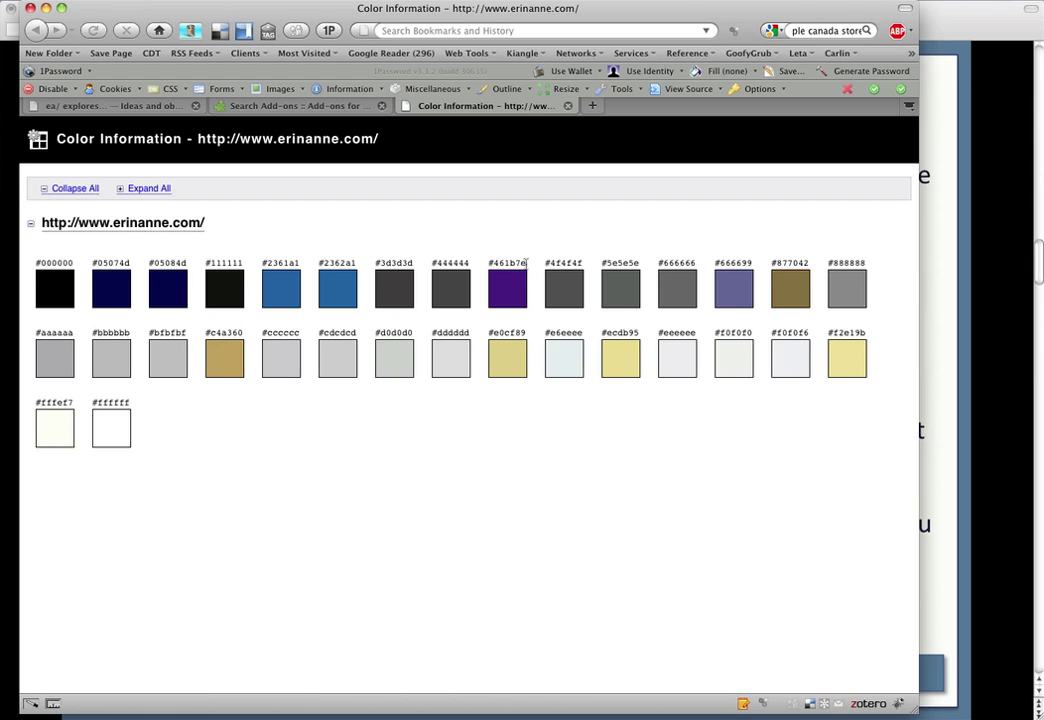
left_click_drag(527, 262, 493, 264)
left_click_drag(487, 263, 527, 263)
Compare the Twitter feed box on the ea/ explores page with the colours listed in its color information
left_click(108, 104)
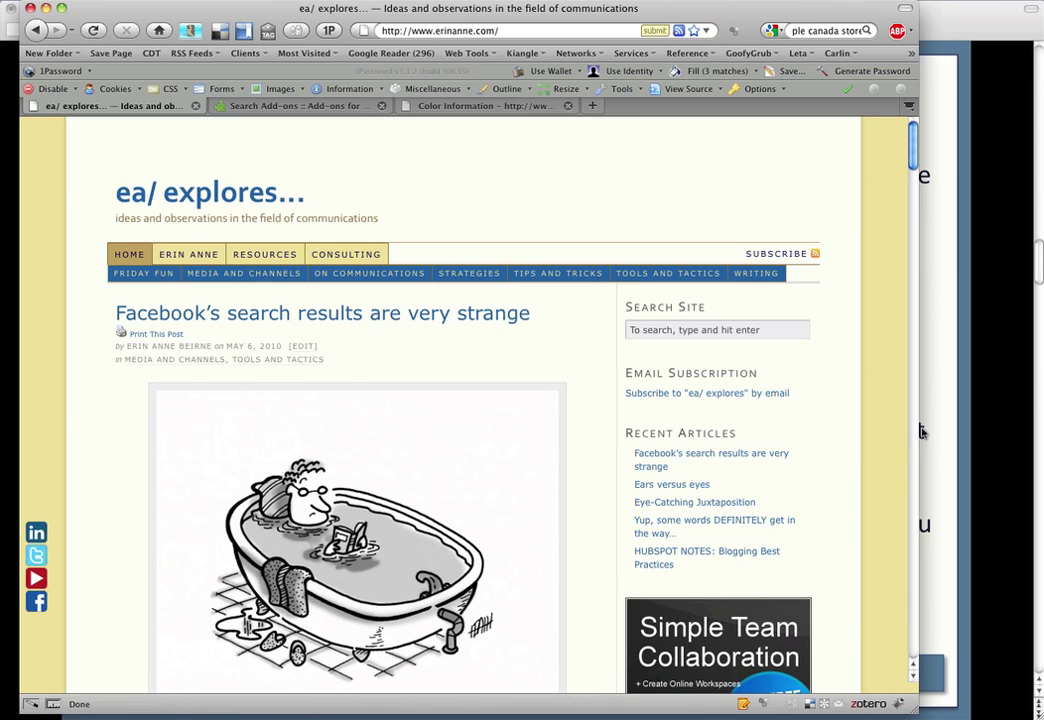
scroll(899, 471, "down", 5)
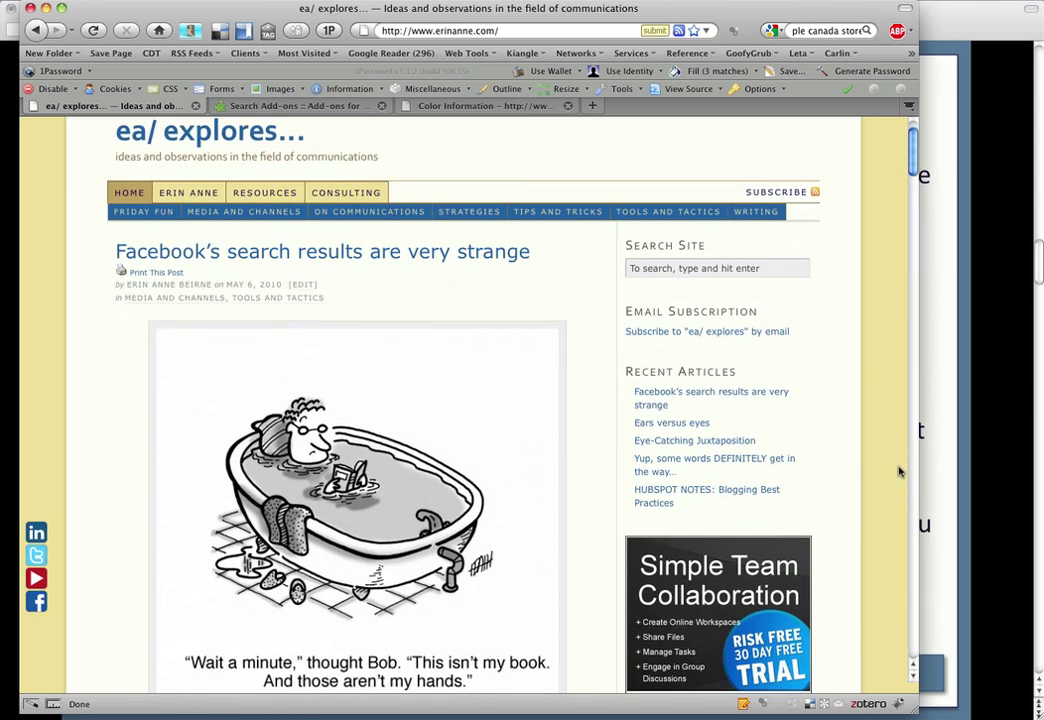
scroll(899, 471, "down", 16)
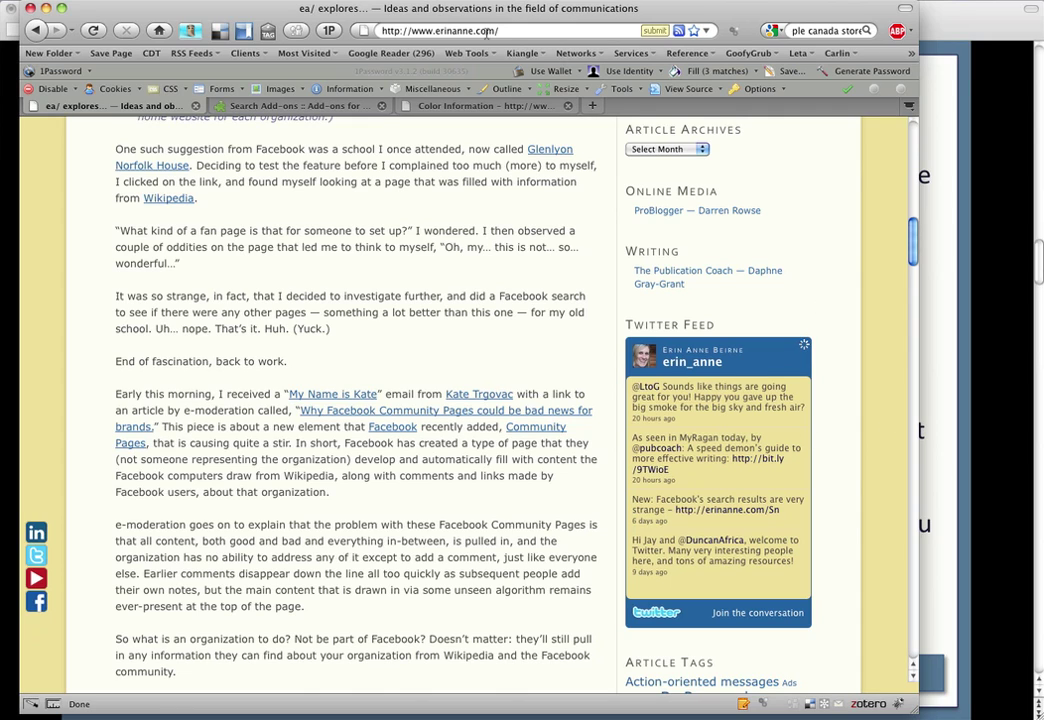
left_click(440, 106)
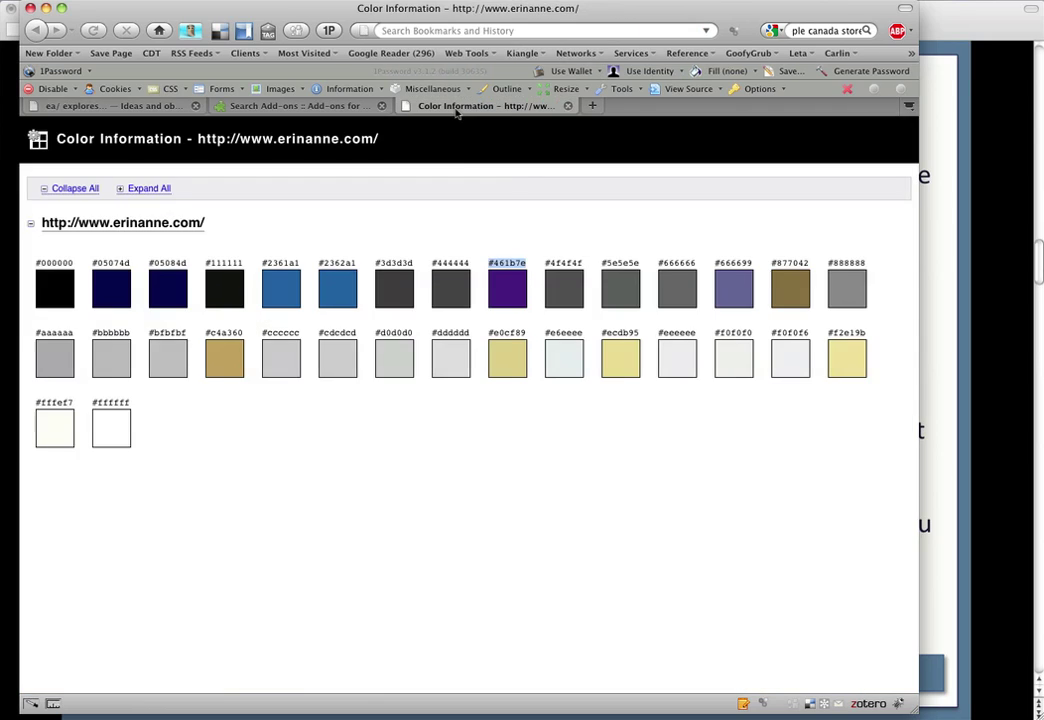
left_click(338, 291)
left_click(148, 106)
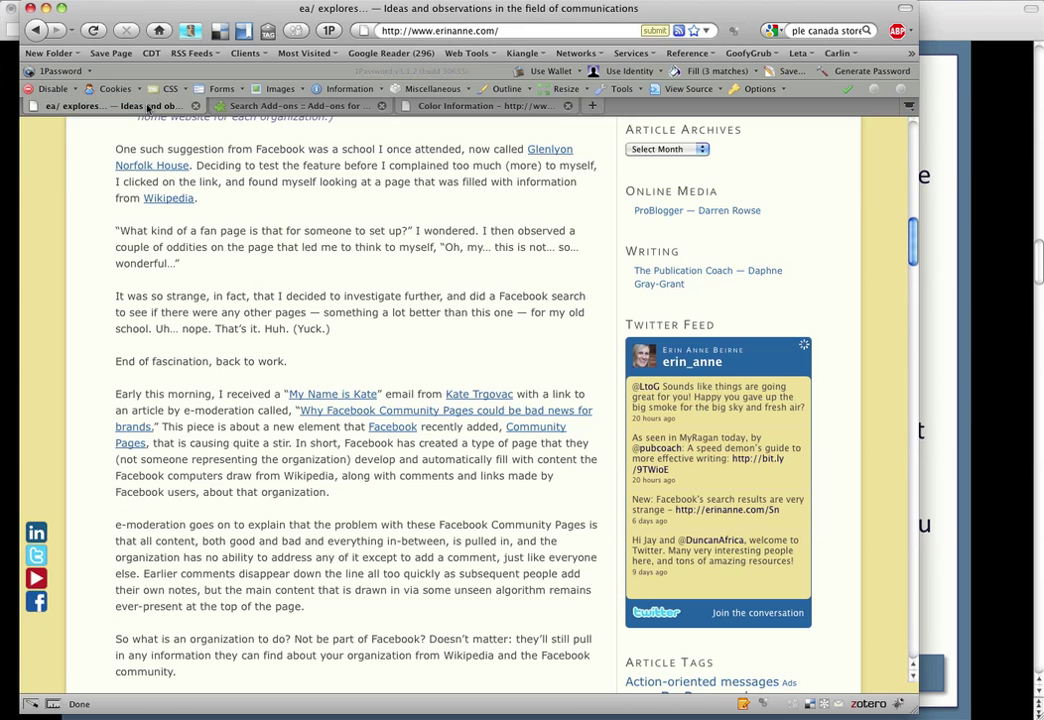
Switch to the PowerPoint slide show and advance past STEP THREE to the example slide of website measurement information
key("super+Tab")
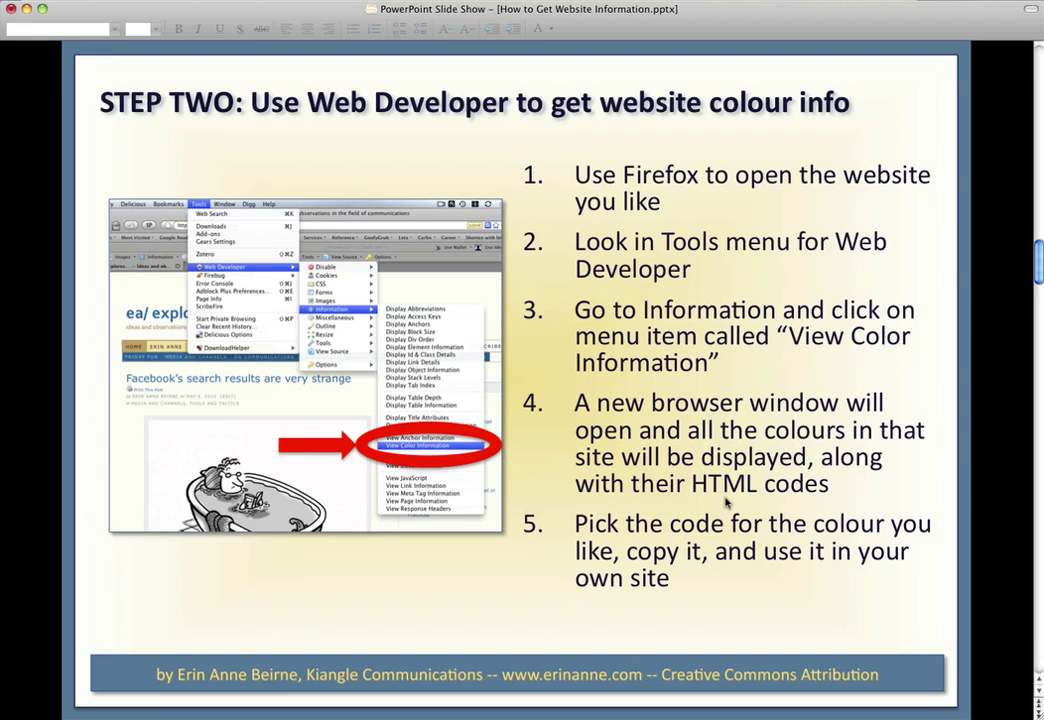
left_click(1038, 697)
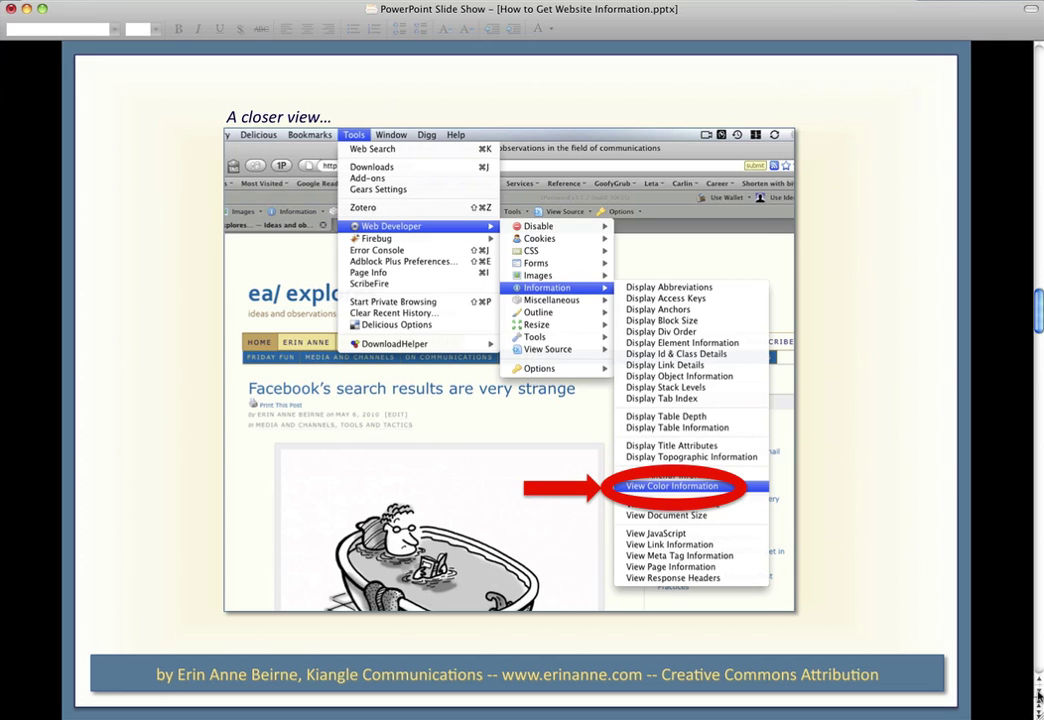
left_click(1038, 697)
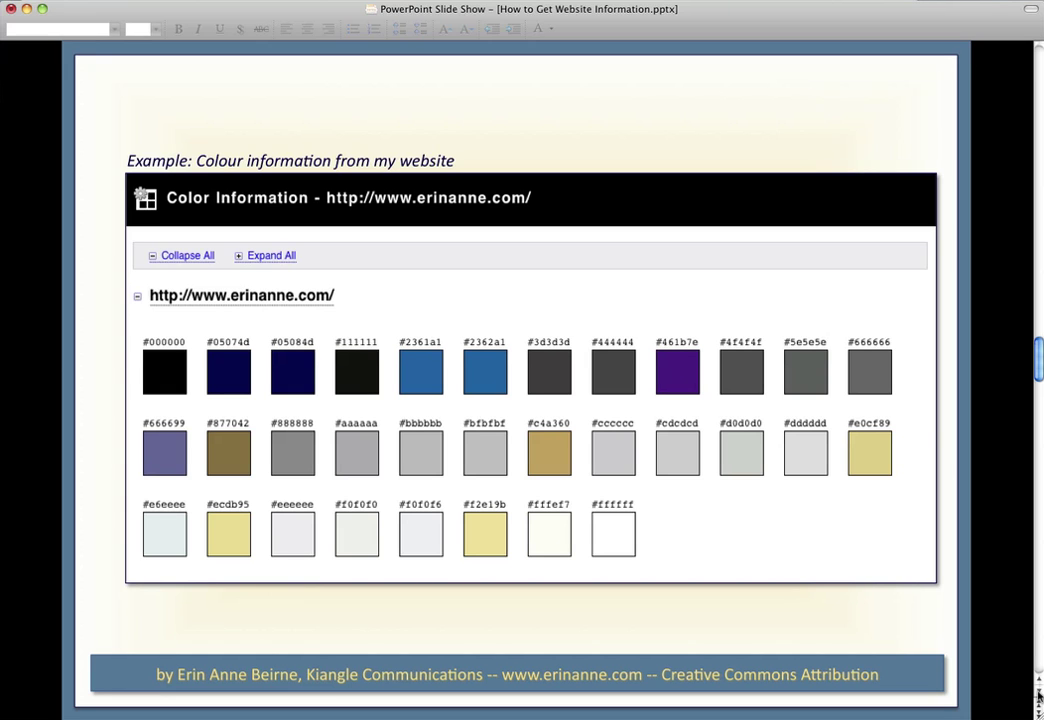
left_click(1038, 697)
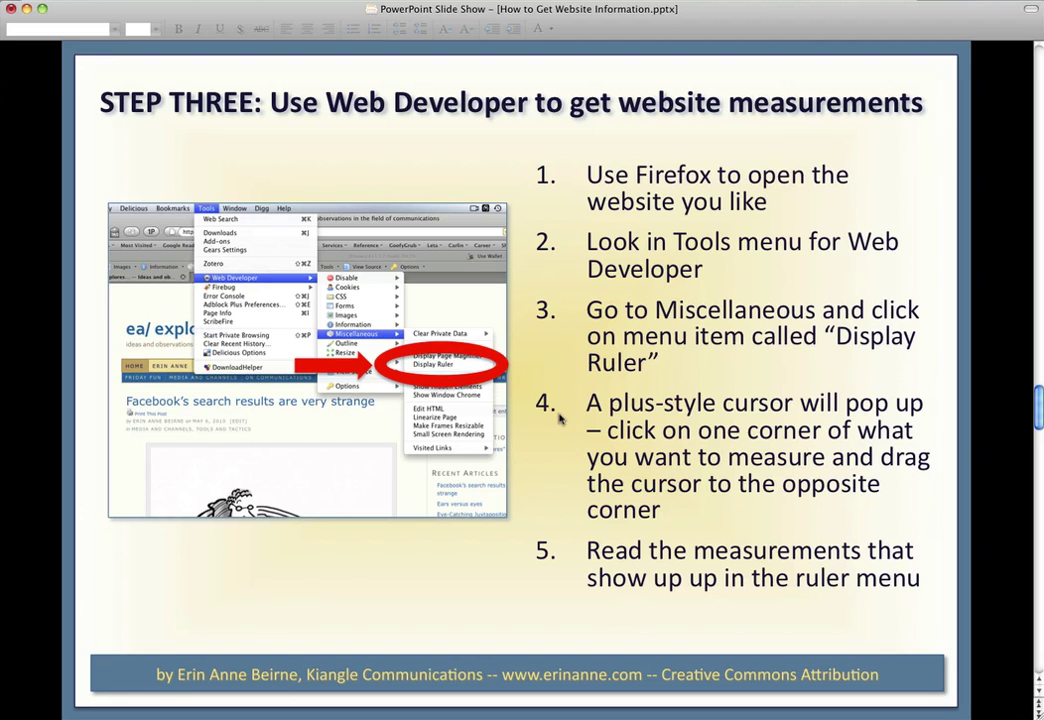
left_click(1040, 658)
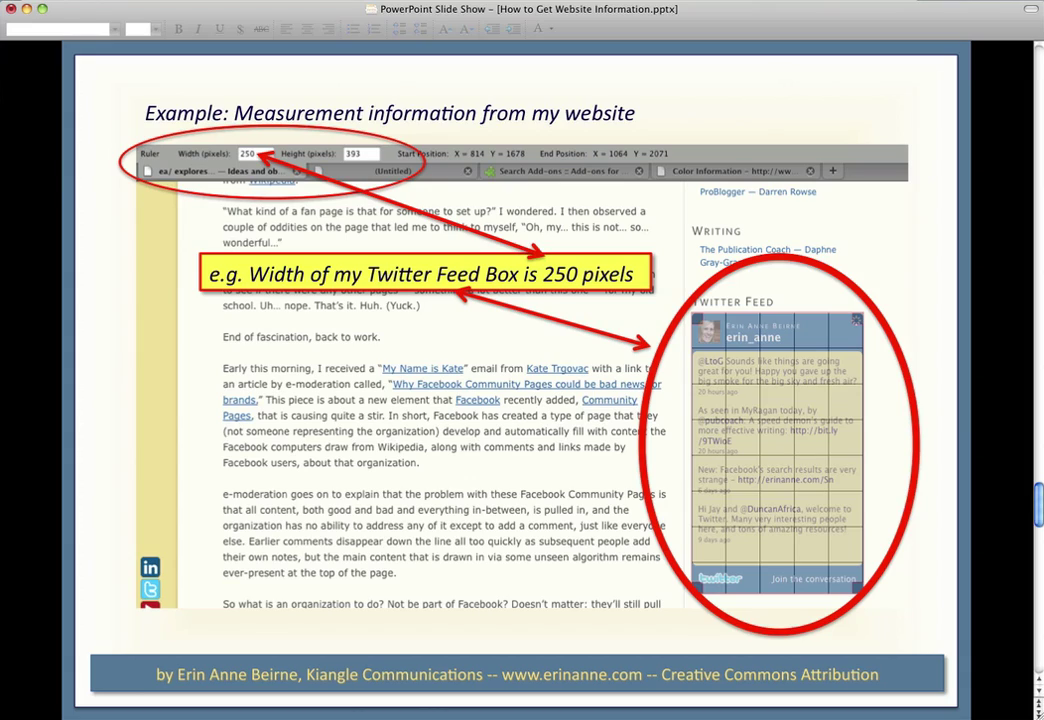
Switch to Firefox and display Web Developer's ruler on the ea/ explores home page beside the charitywater.org banner
key("super+Tab")
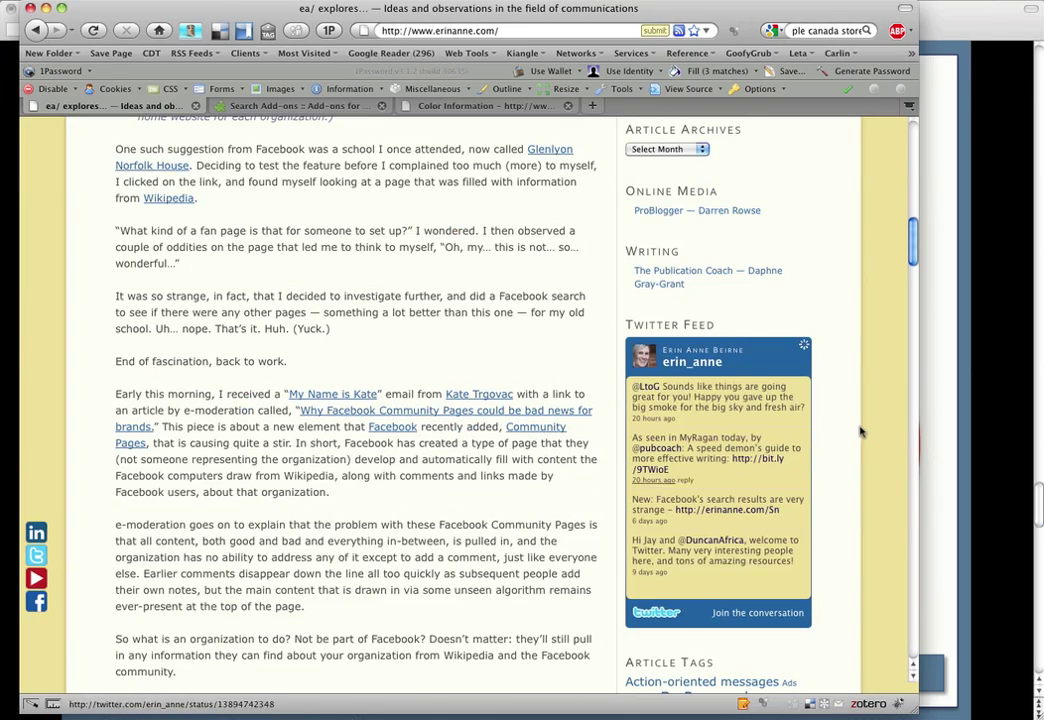
scroll(860, 431, "up", 8)
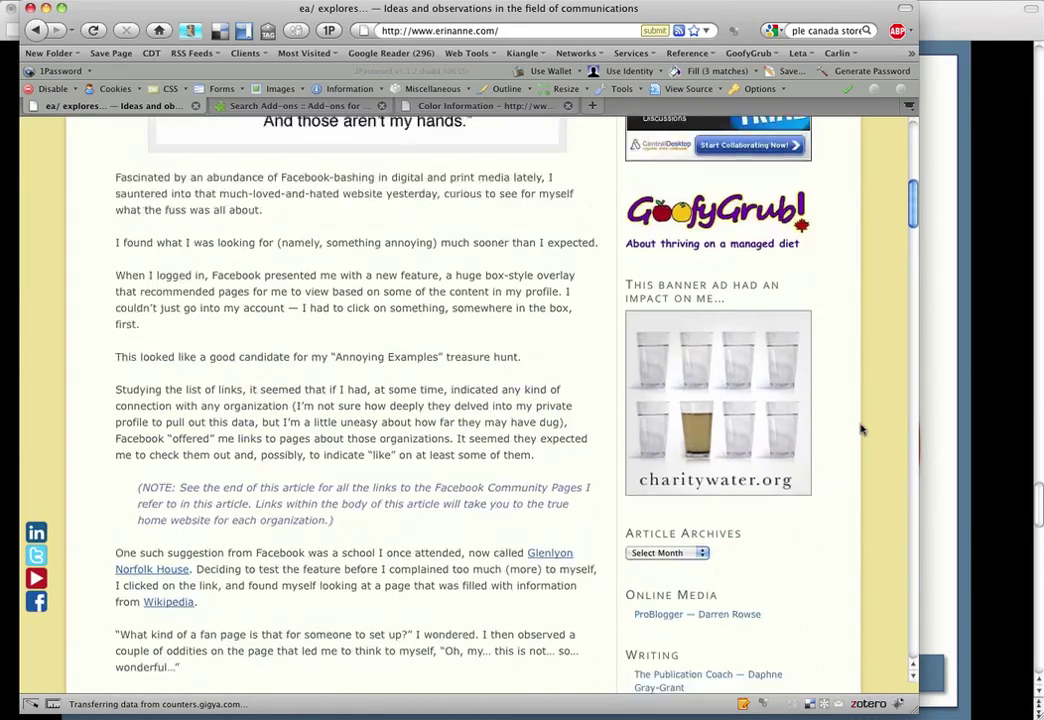
scroll(860, 431, "up", 1)
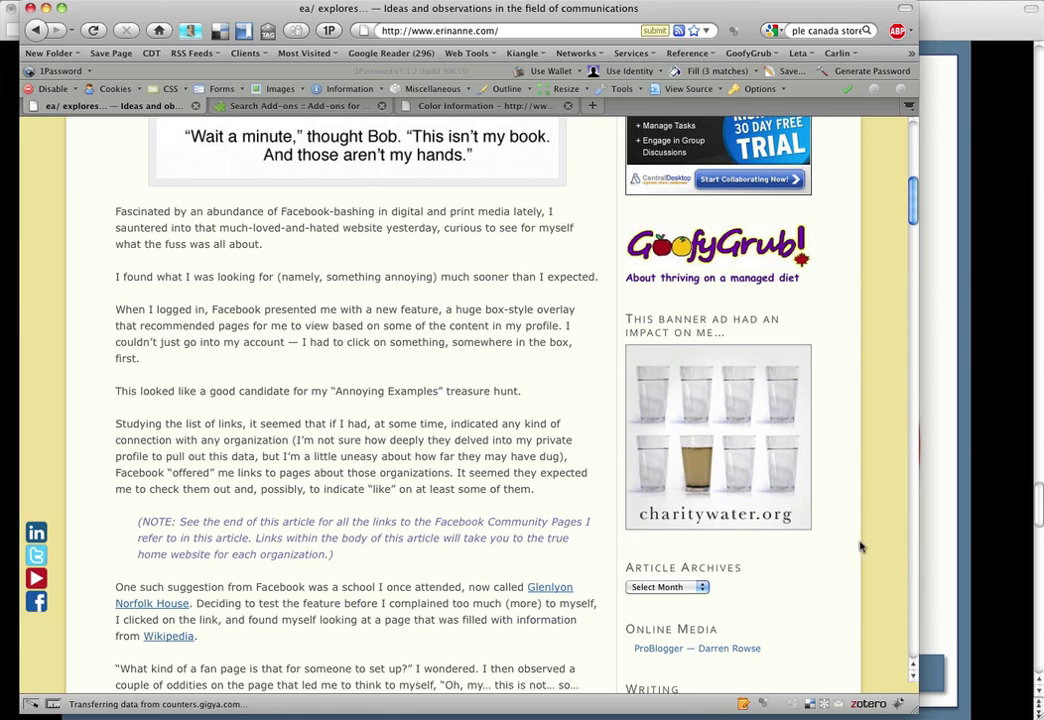
scroll(860, 546, "down", 5)
scroll(852, 552, "up", 4)
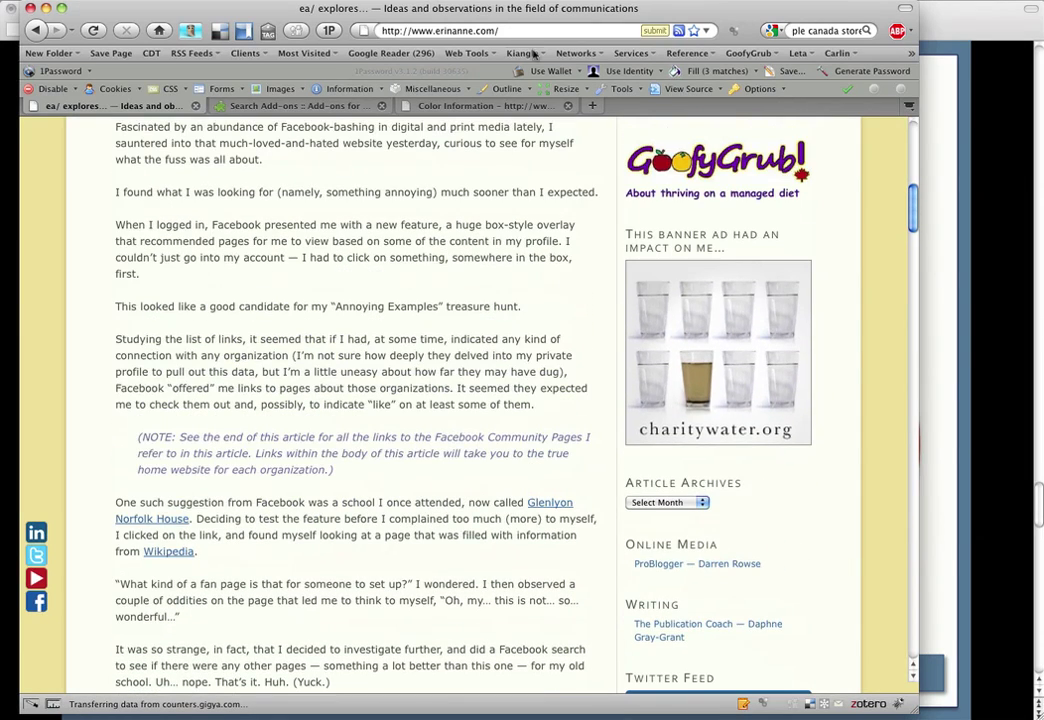
left_click(434, 89)
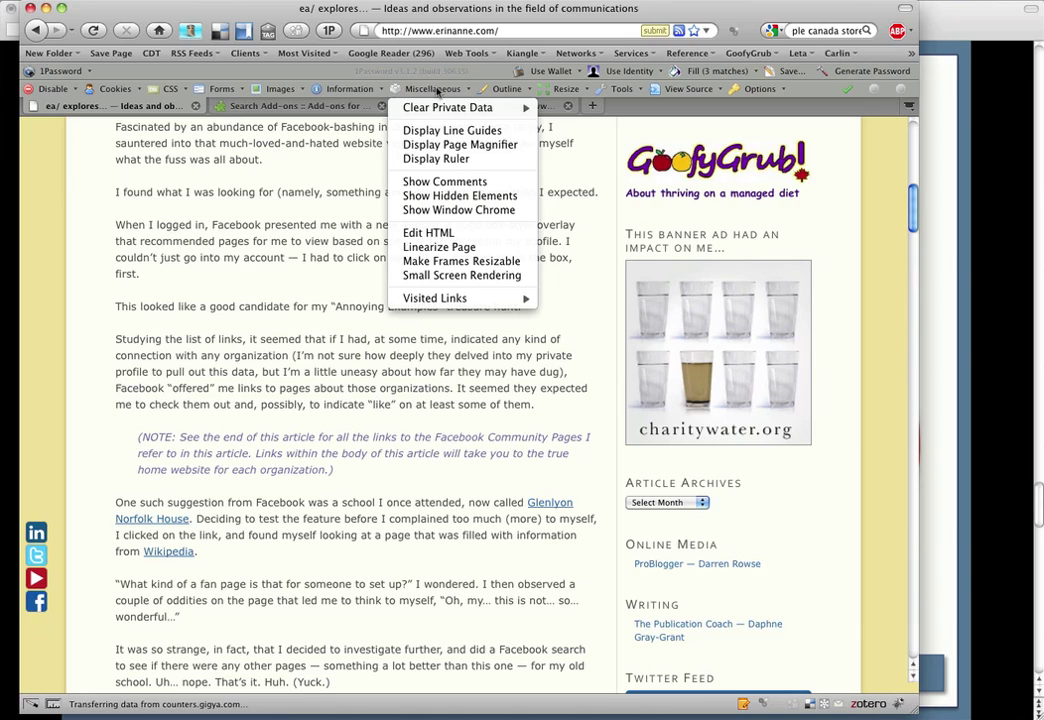
left_click(436, 158)
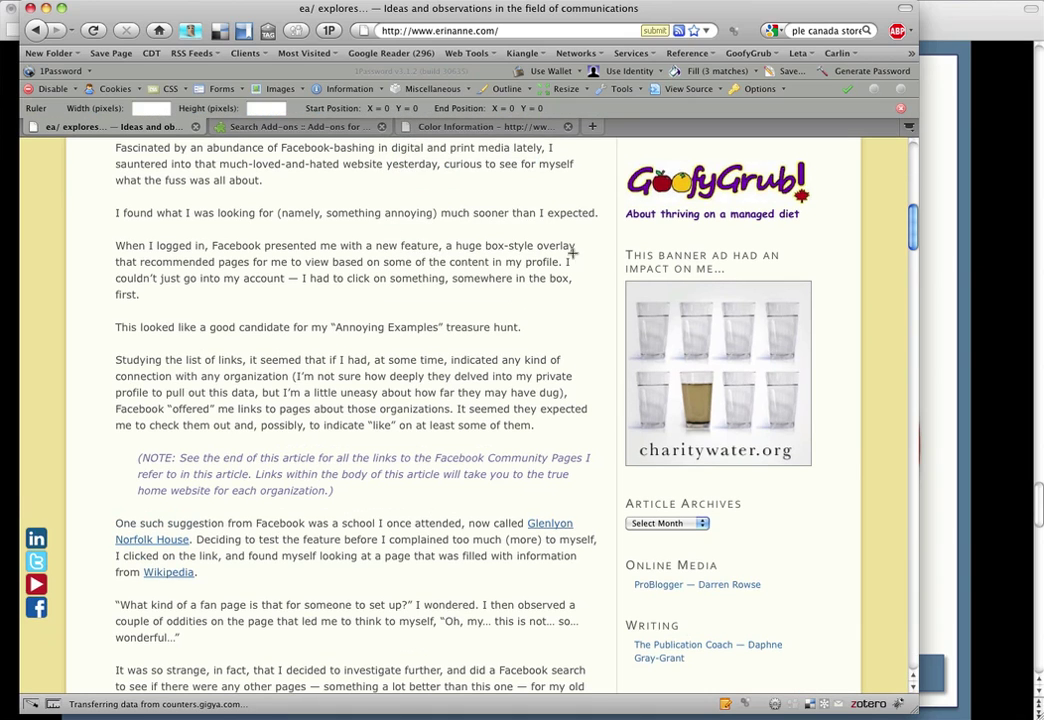
Measure the width and height of the charitywater.org banner from corner to corner with the ruler
left_click(811, 280)
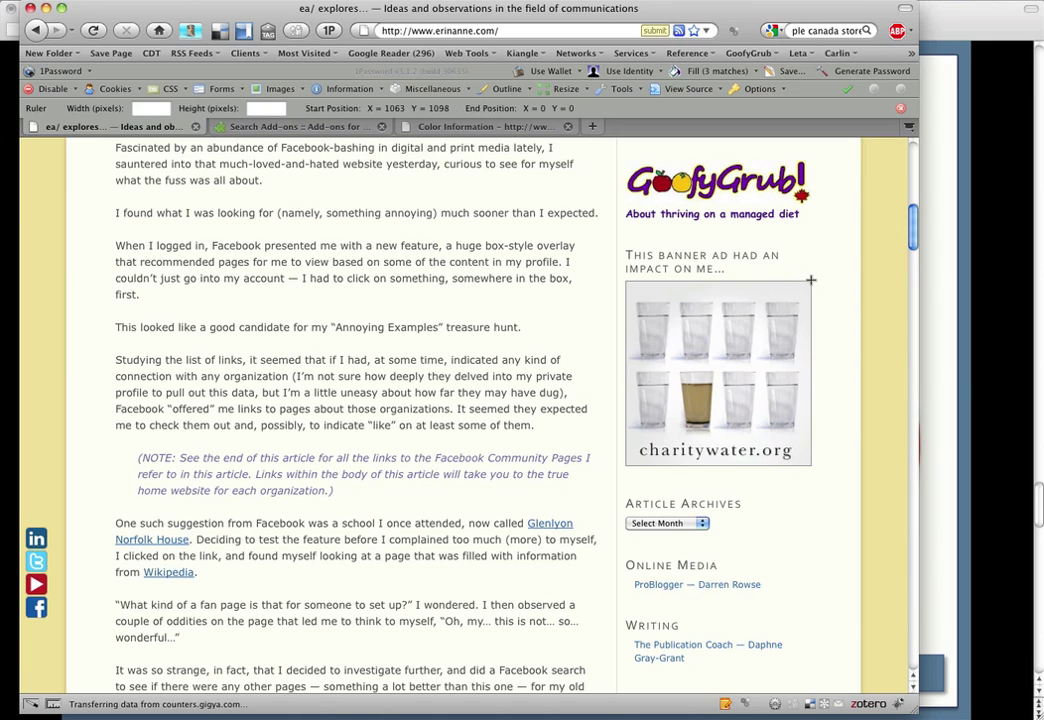
left_click_drag(811, 280, 627, 464)
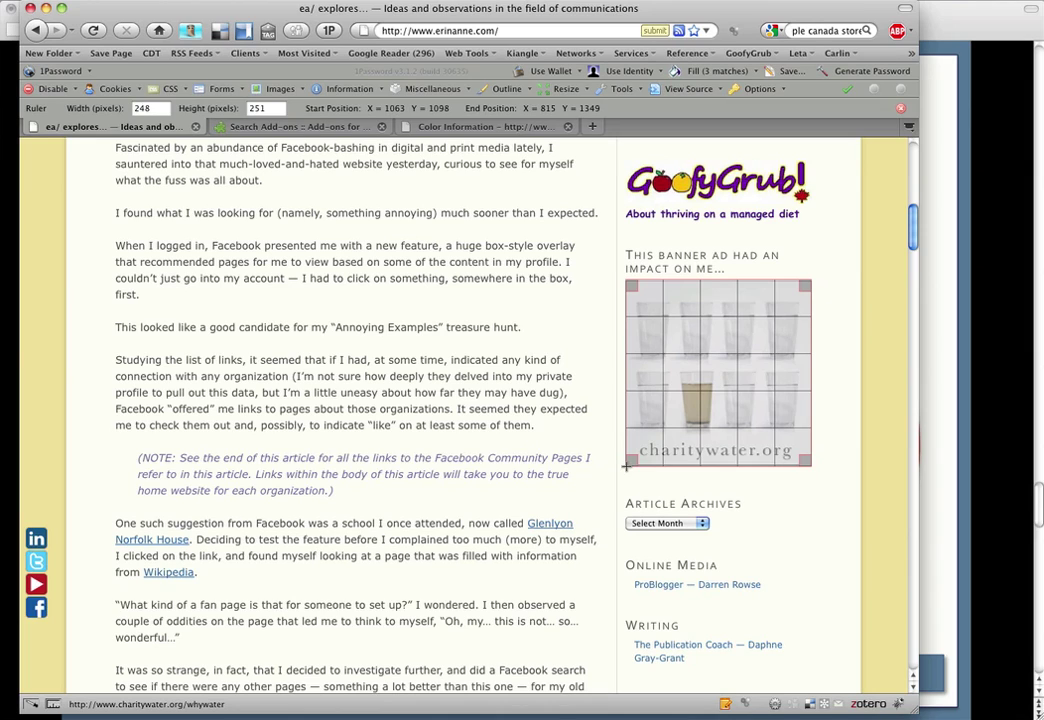
left_click_drag(627, 464, 627, 463)
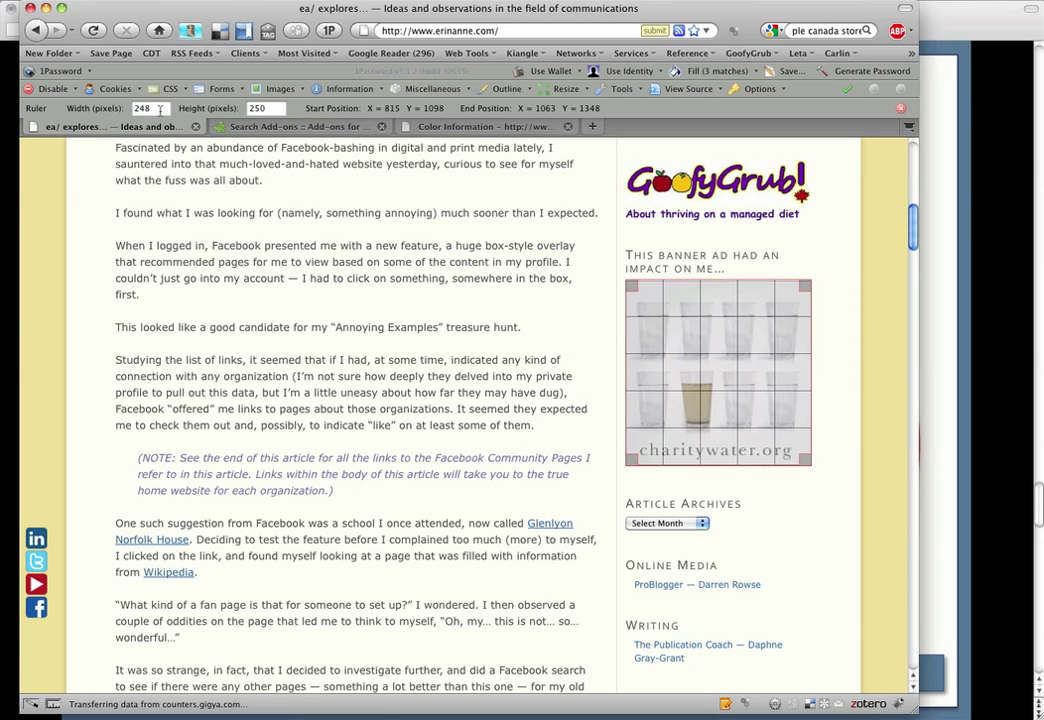
left_click(837, 395)
Measure the Simple Team Collaboration ad with the ruler, leaving the page on ea/ explores if its link opens
scroll(837, 395, "down", 3)
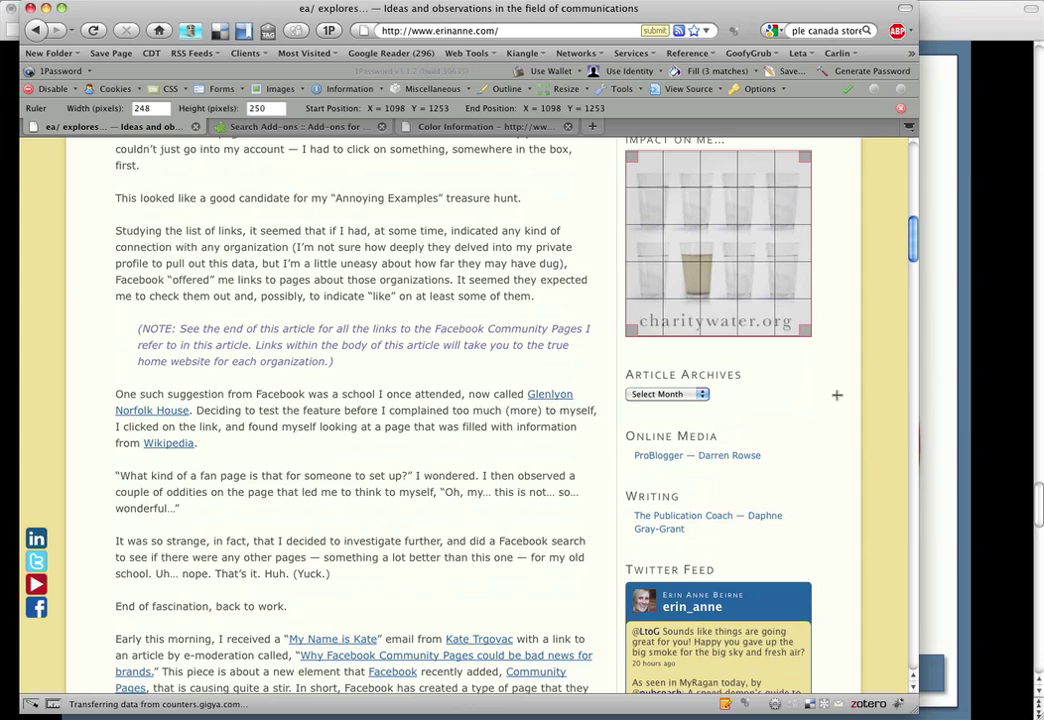
scroll(837, 395, "down", 6)
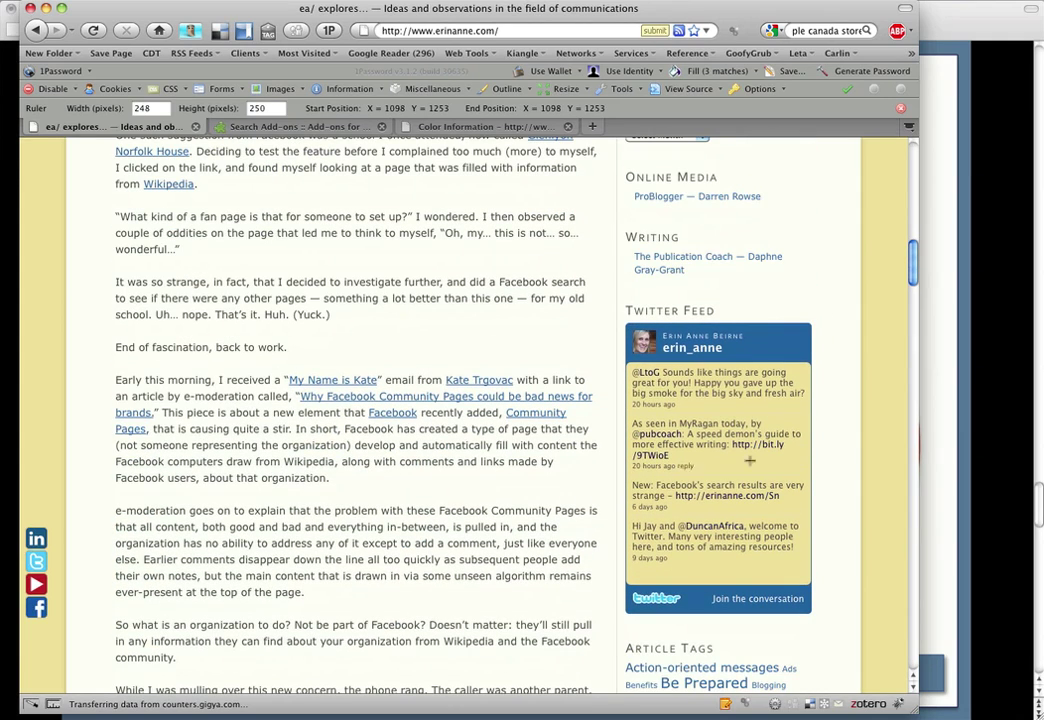
scroll(848, 284, "up", 2)
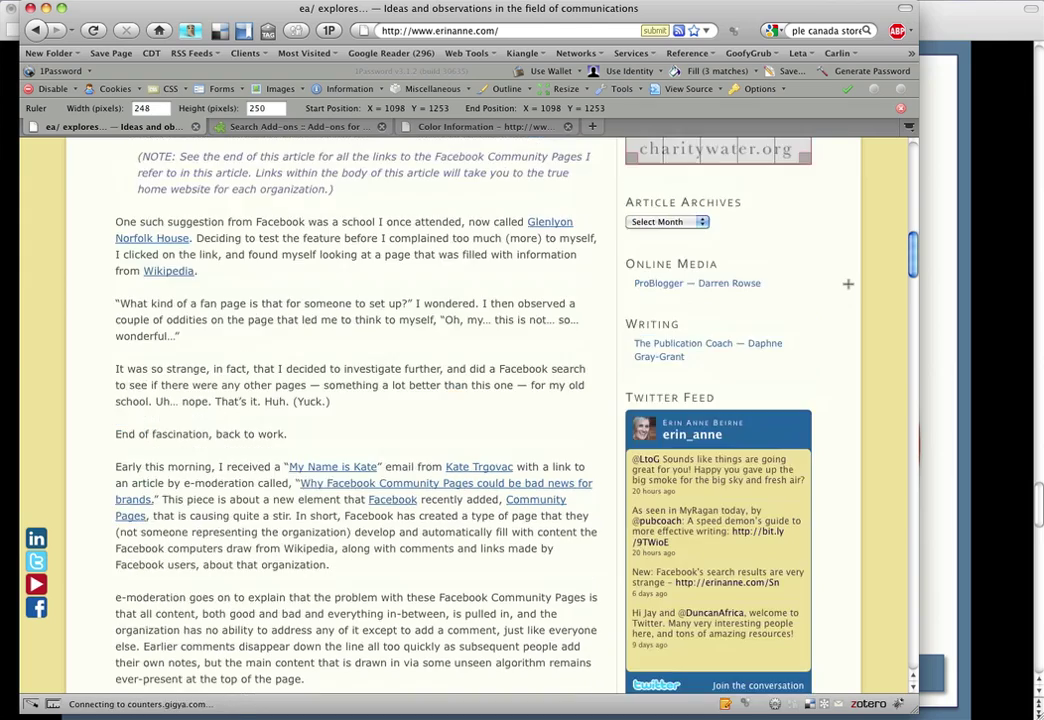
scroll(848, 284, "up", 6)
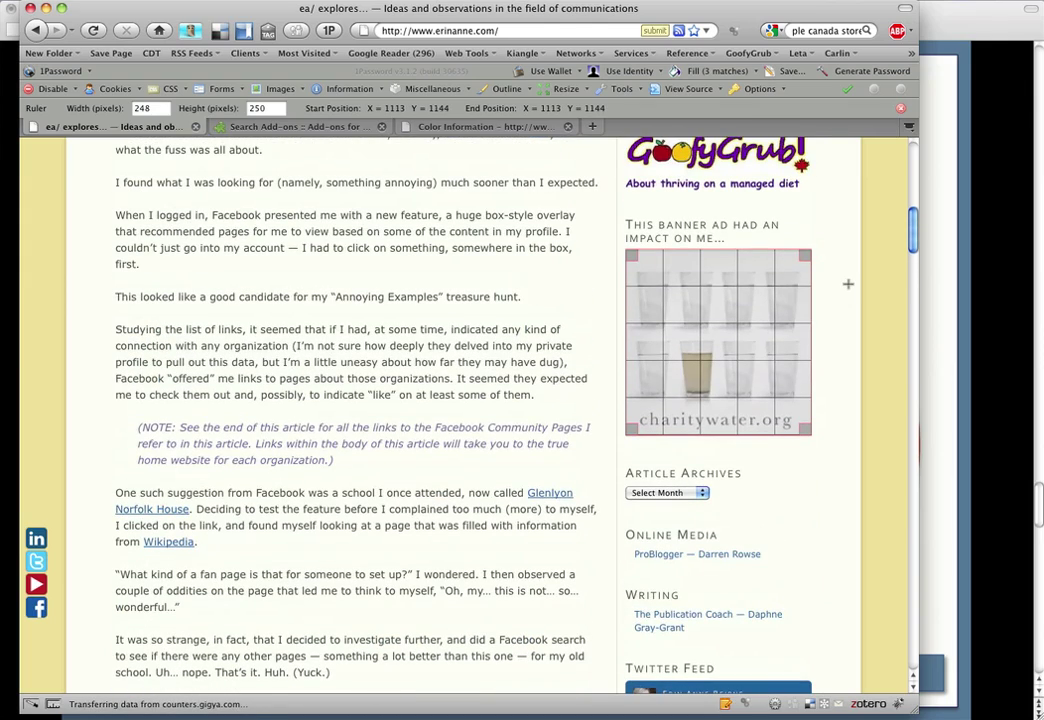
scroll(848, 284, "up", 7)
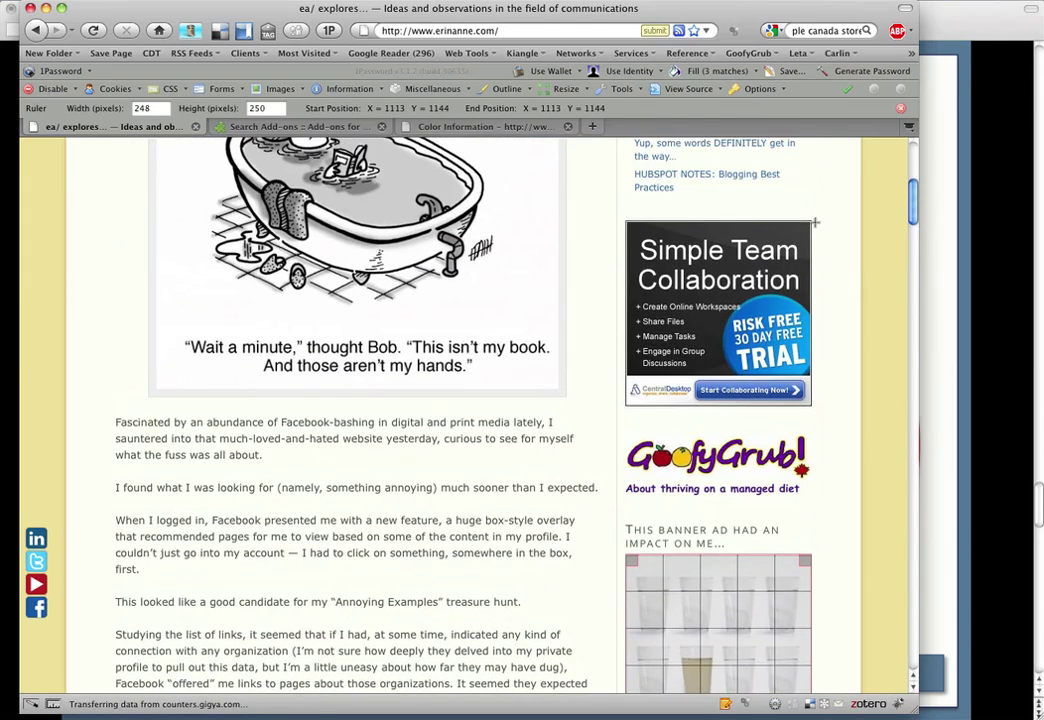
left_click_drag(810, 223, 627, 404)
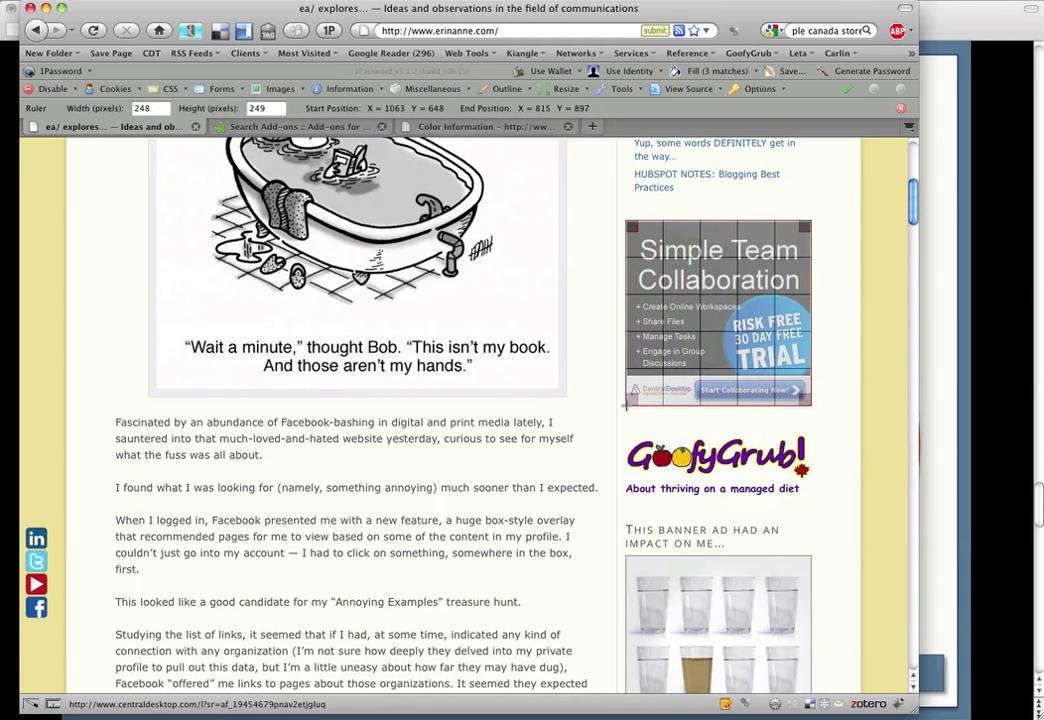
left_click(626, 404)
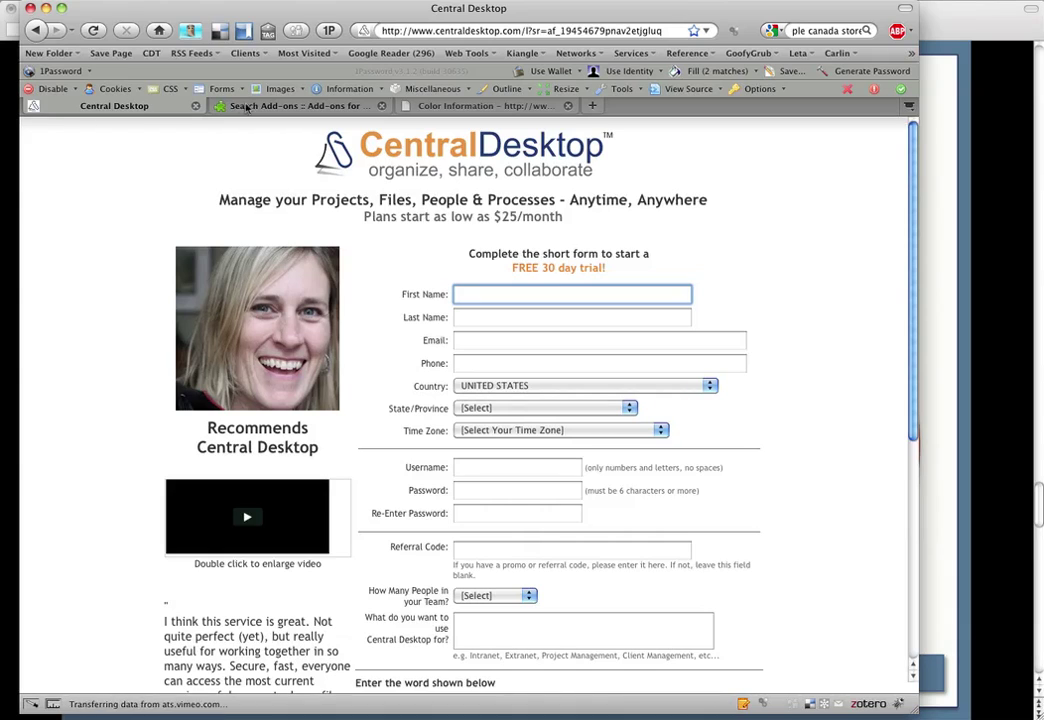
left_click(36, 31)
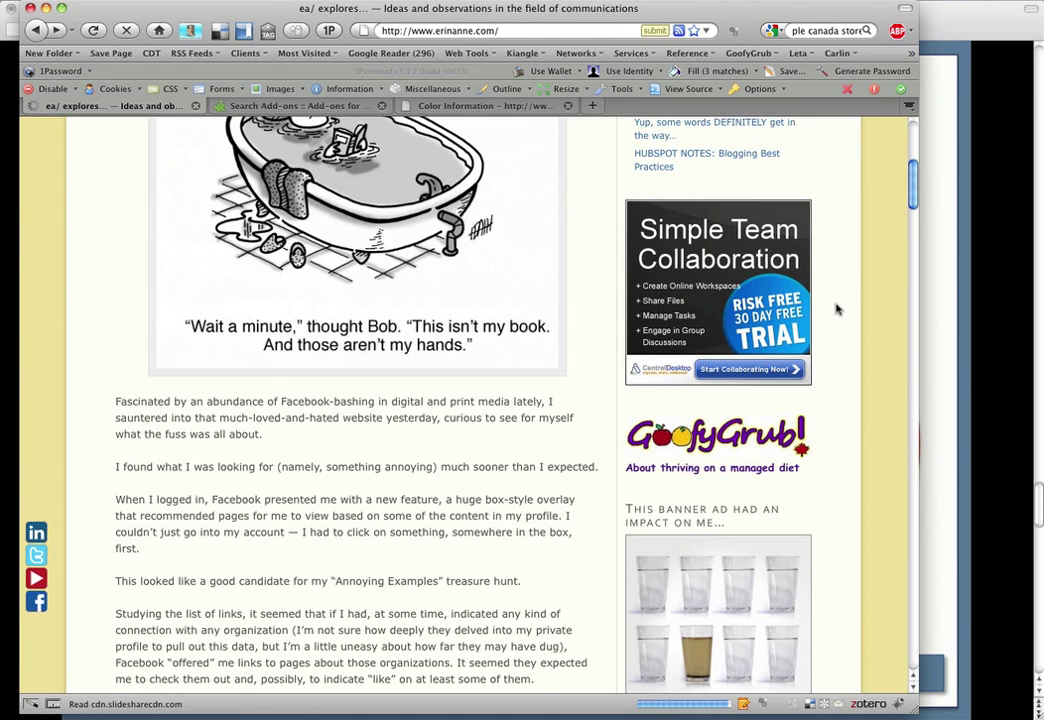
Look over the ads and the Twitter feed box in the sidebar of the ea/ explores home page
scroll(837, 309, "up", 5)
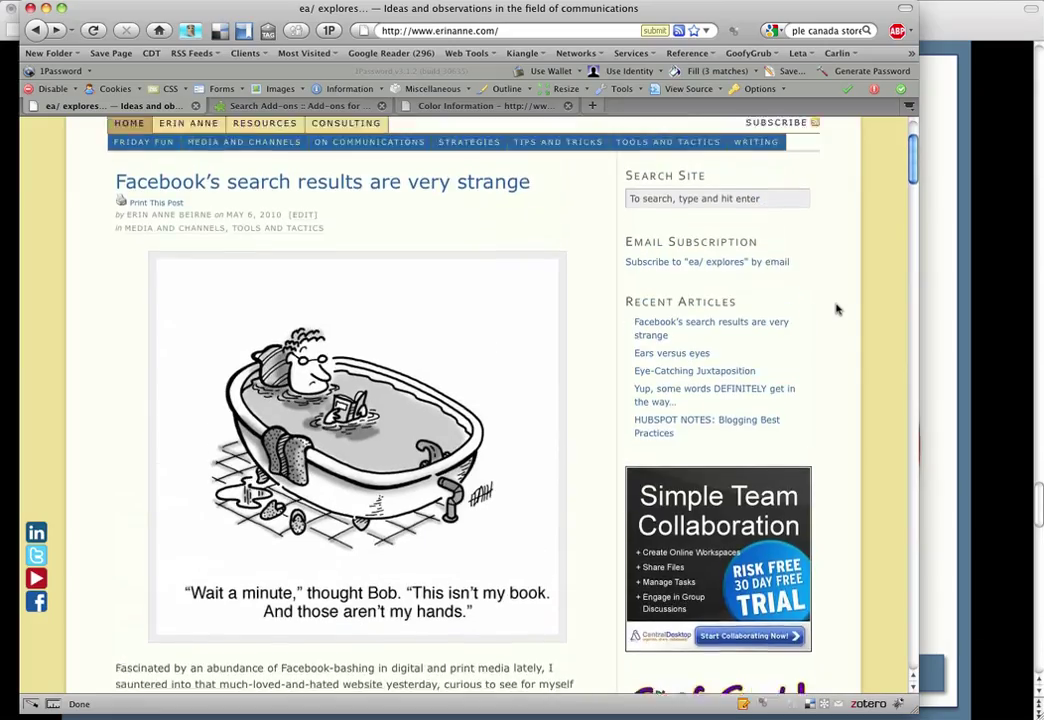
scroll(837, 309, "down", 3)
scroll(837, 309, "down", 5)
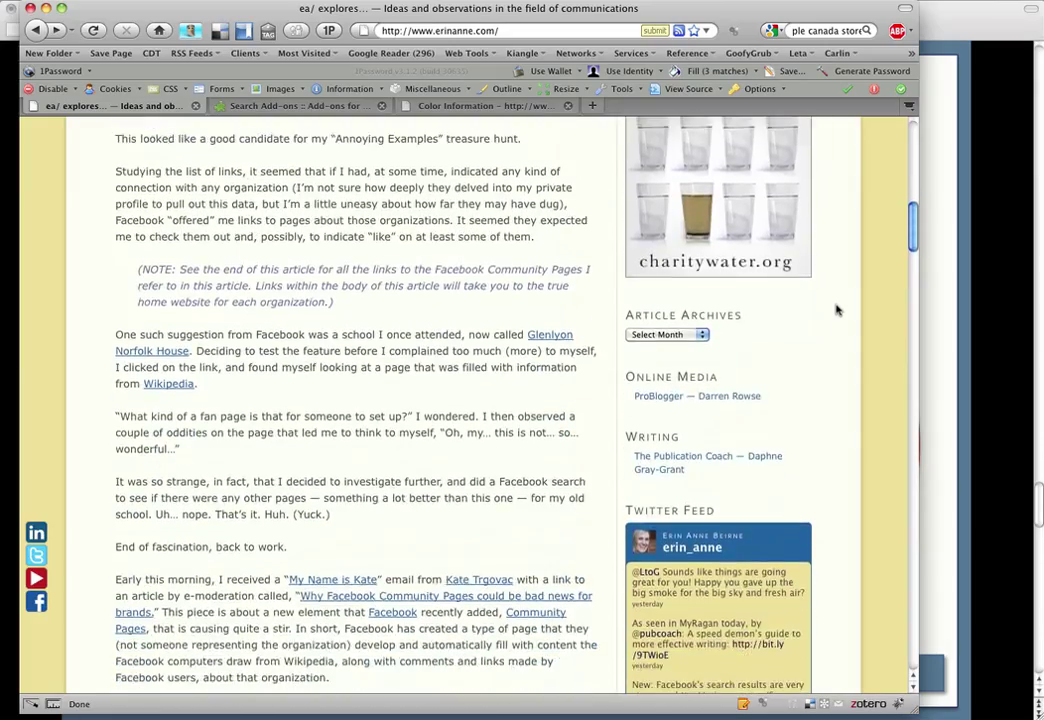
scroll(837, 309, "up", 2)
scroll(840, 300, "up", 3)
scroll(843, 300, "down", 7)
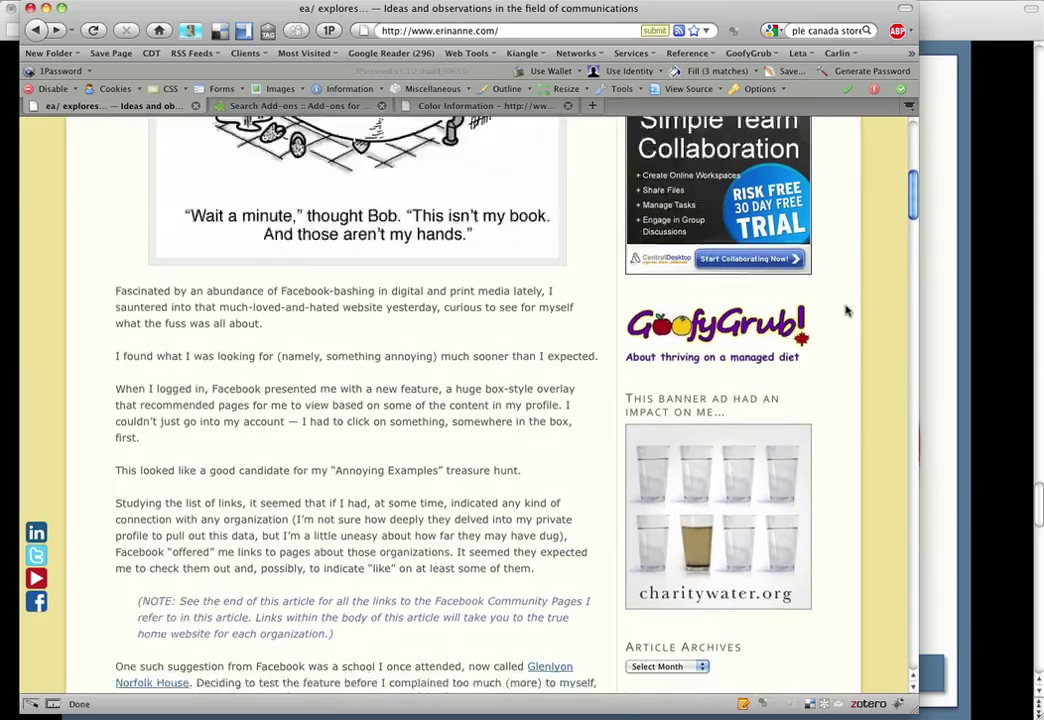
scroll(845, 311, "down", 6)
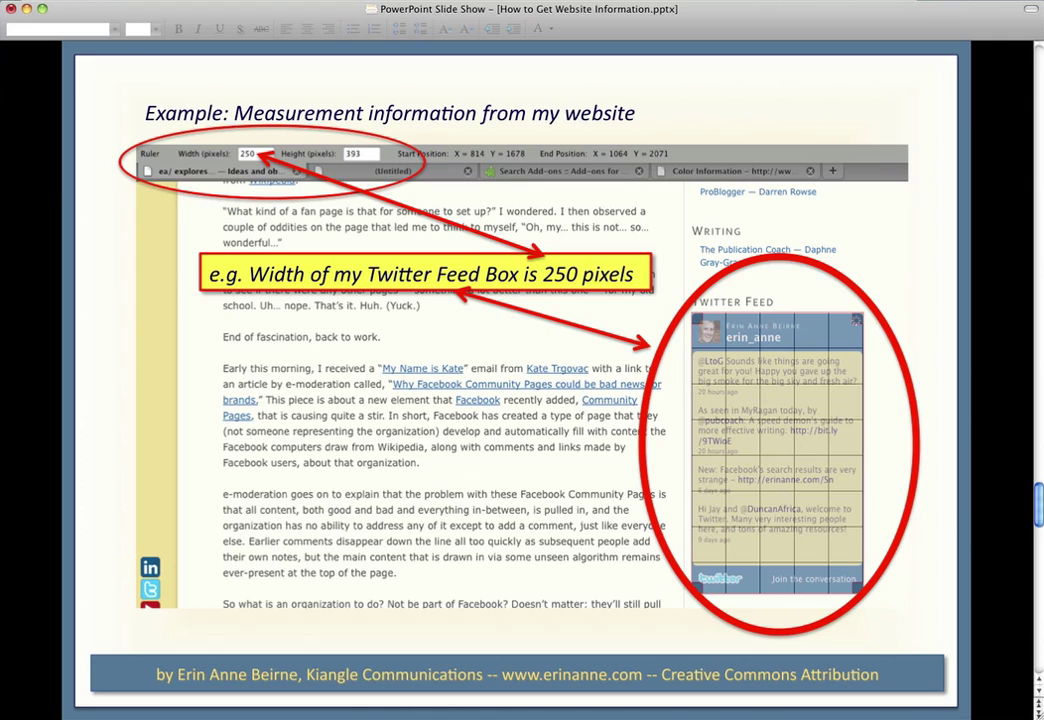
Advance the PowerPoint slide show to its closing "Prepared by:" slide and keep that slide on display
left_click(1040, 697)
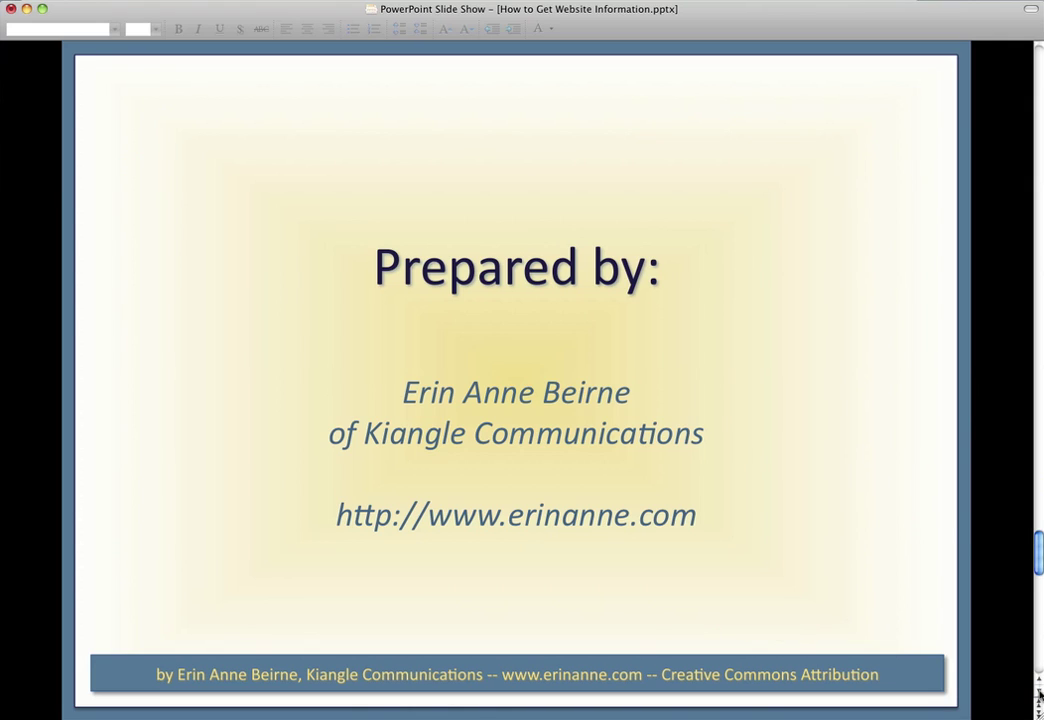
left_click(1040, 697)
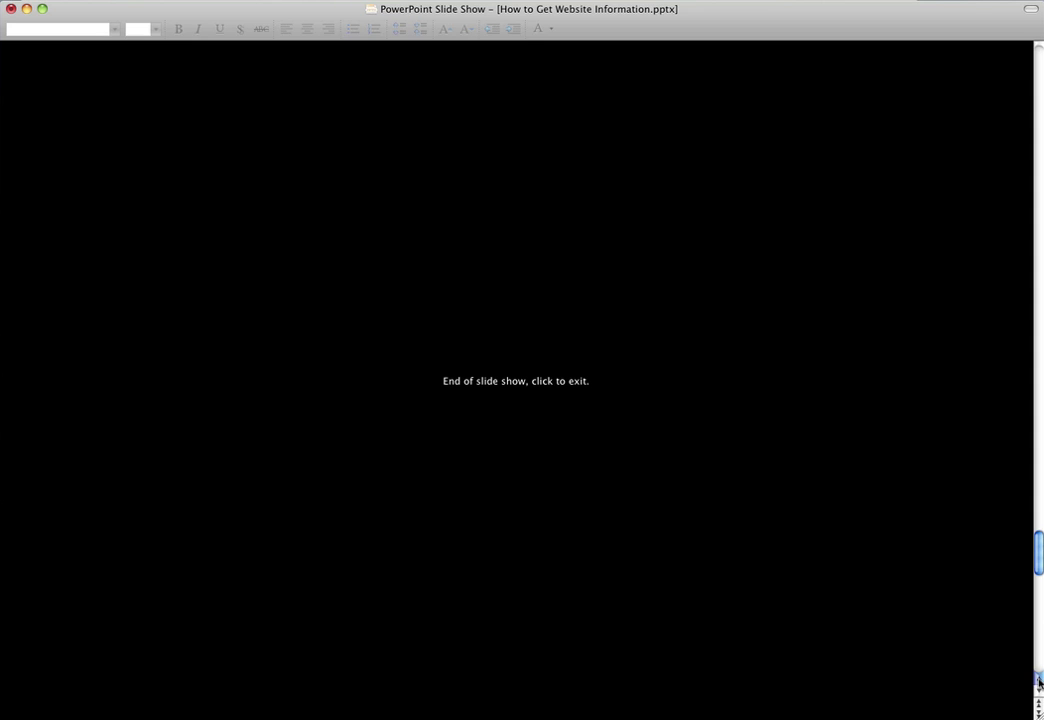
left_click(1039, 683)
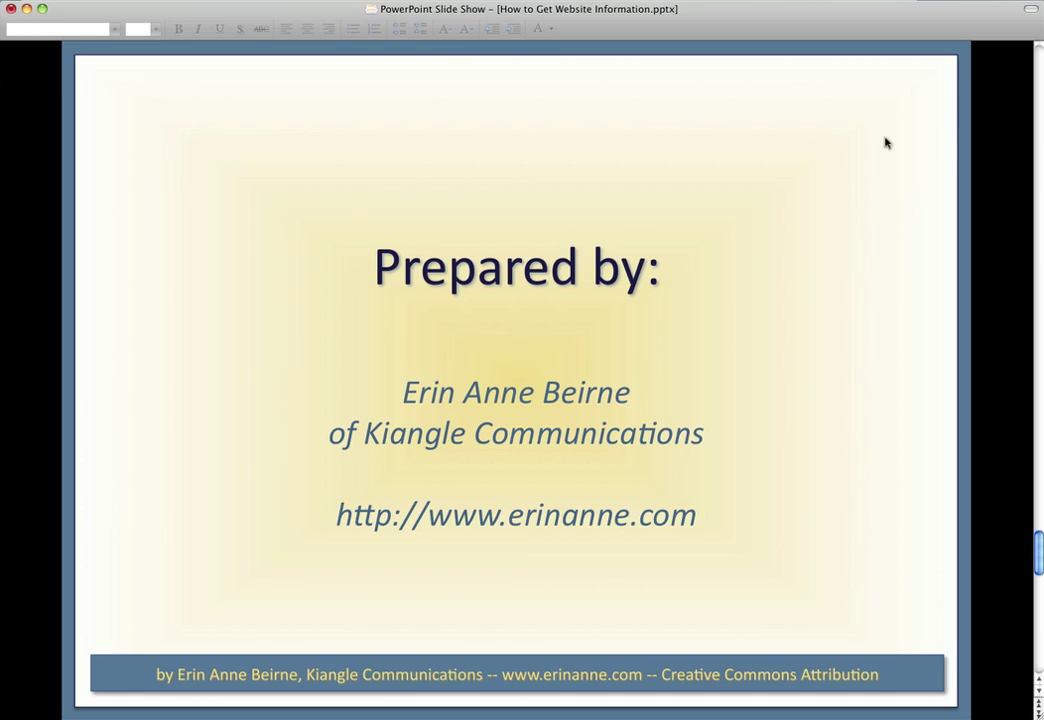
left_click(806, 0)
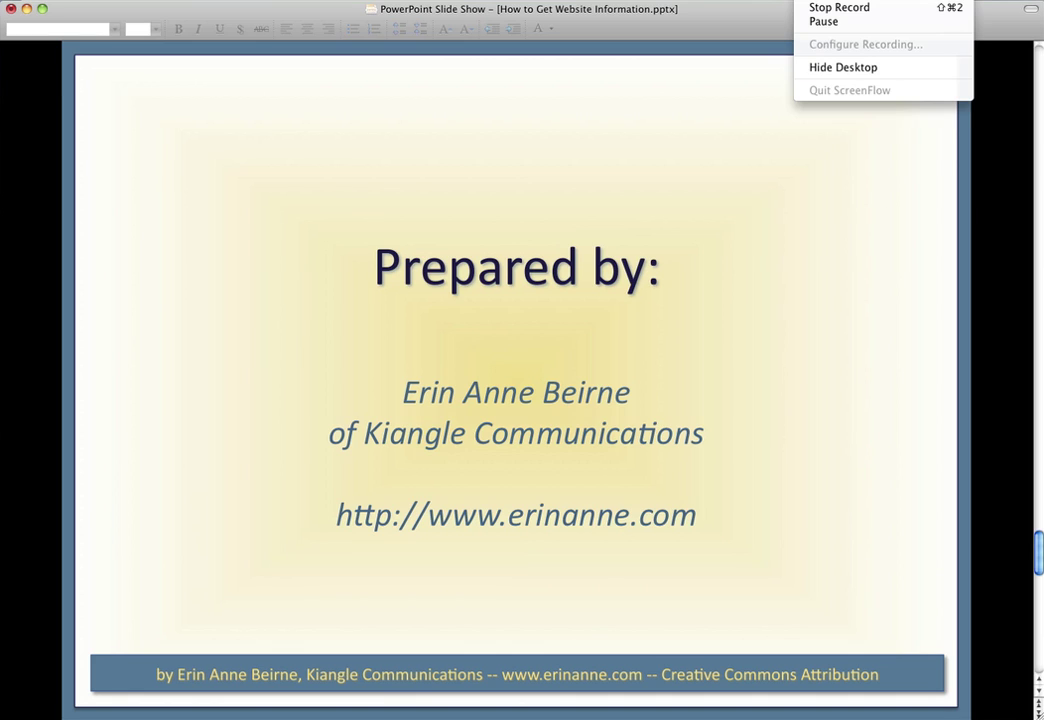